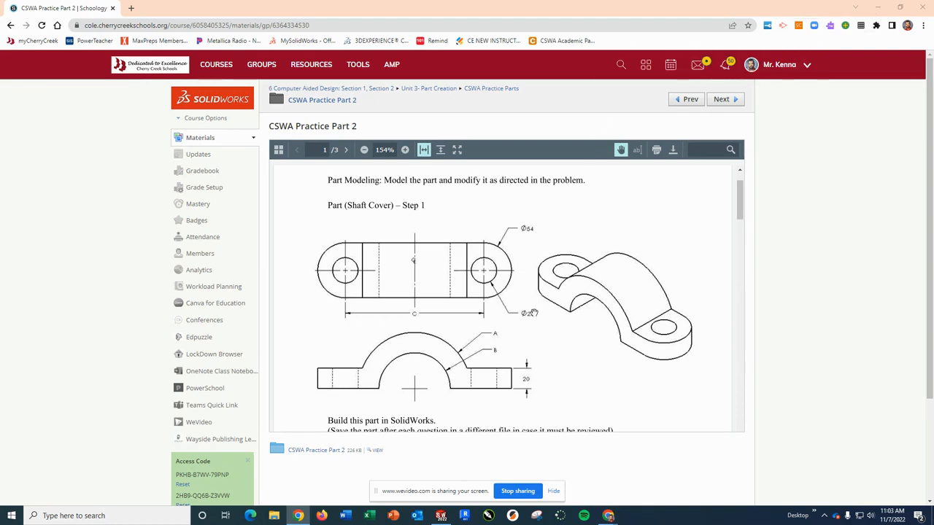
- Examine the Step 1 and Step 2 Shaft Cover drawings, comparing their units, material and A, B, C parameters
{"action": "scroll", "coordinate": [527, 324], "scroll_direction": "down", "scroll_amount": 1}
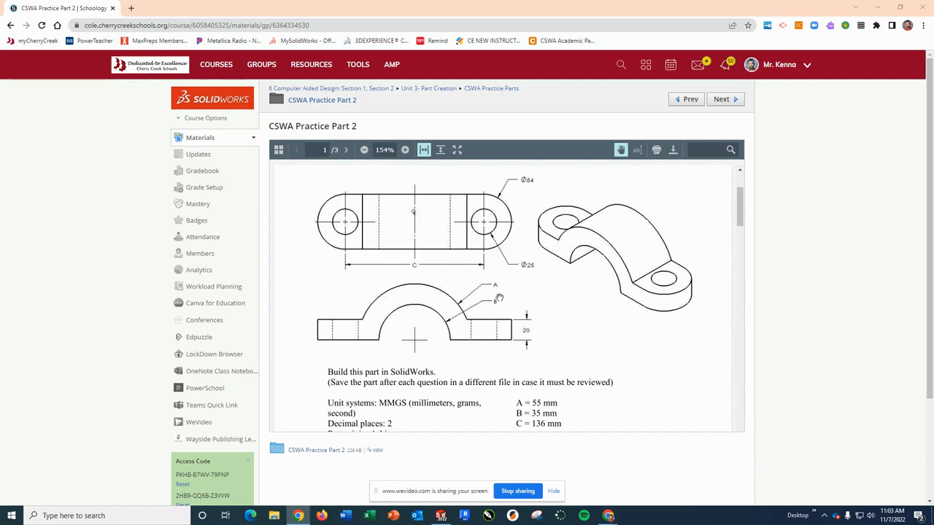
{"action": "scroll", "coordinate": [496, 292], "scroll_direction": "down", "scroll_amount": 5}
{"action": "scroll", "coordinate": [497, 289], "scroll_direction": "down", "scroll_amount": 3}
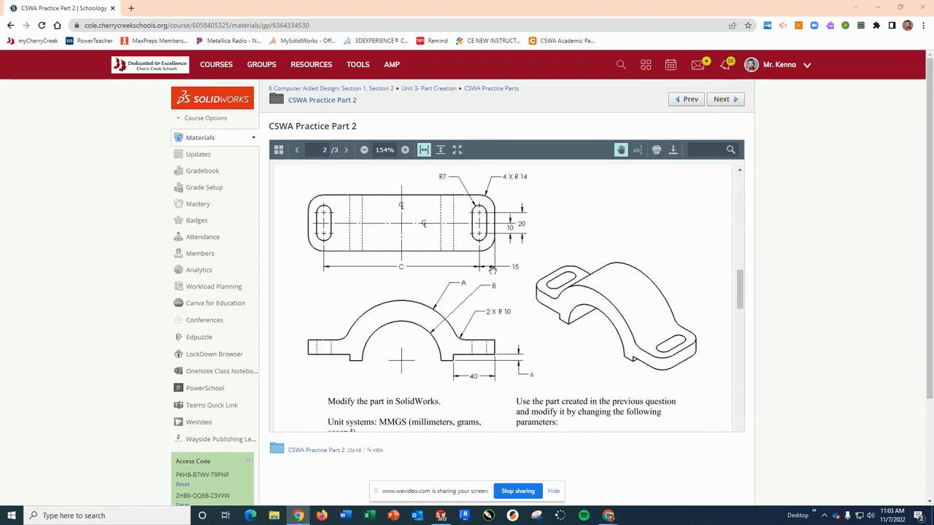
{"action": "scroll", "coordinate": [496, 272], "scroll_direction": "down", "scroll_amount": 1}
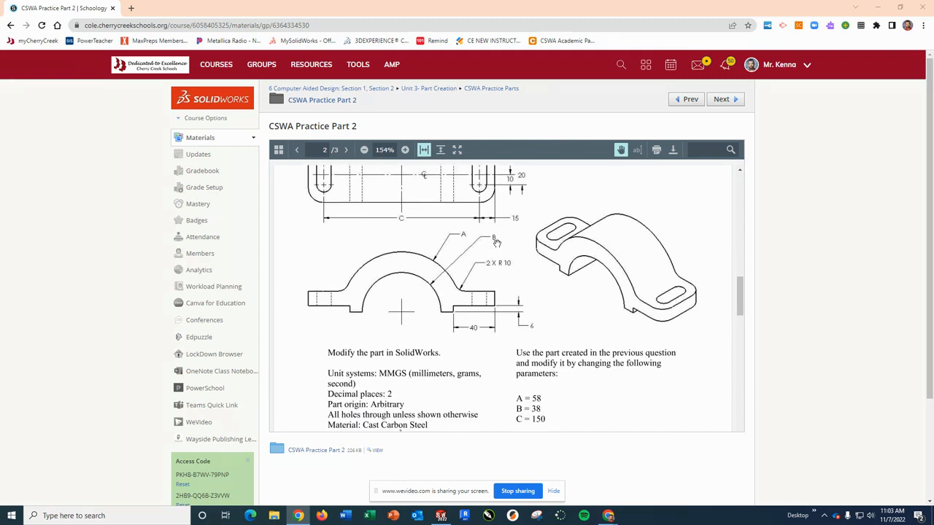
{"action": "scroll", "coordinate": [496, 243], "scroll_direction": "up", "scroll_amount": 2}
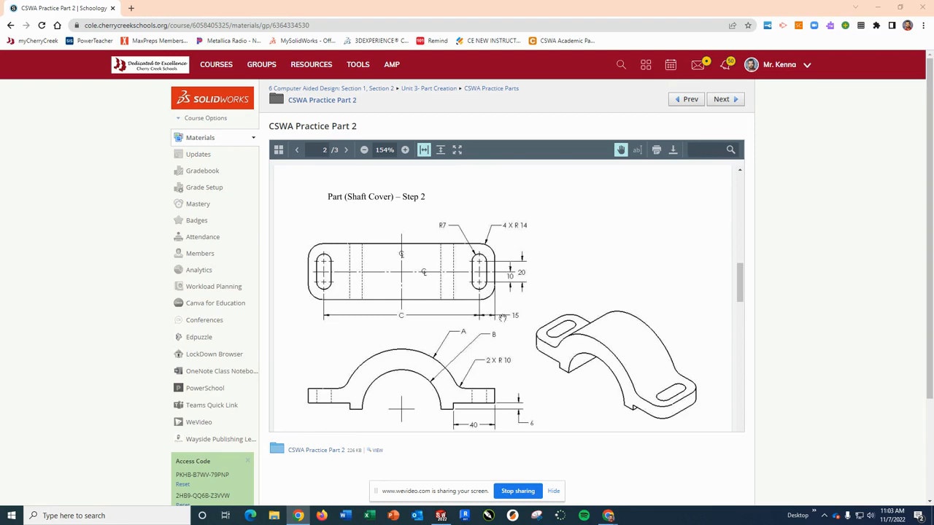
{"action": "scroll", "coordinate": [558, 292], "scroll_direction": "up", "scroll_amount": 8}
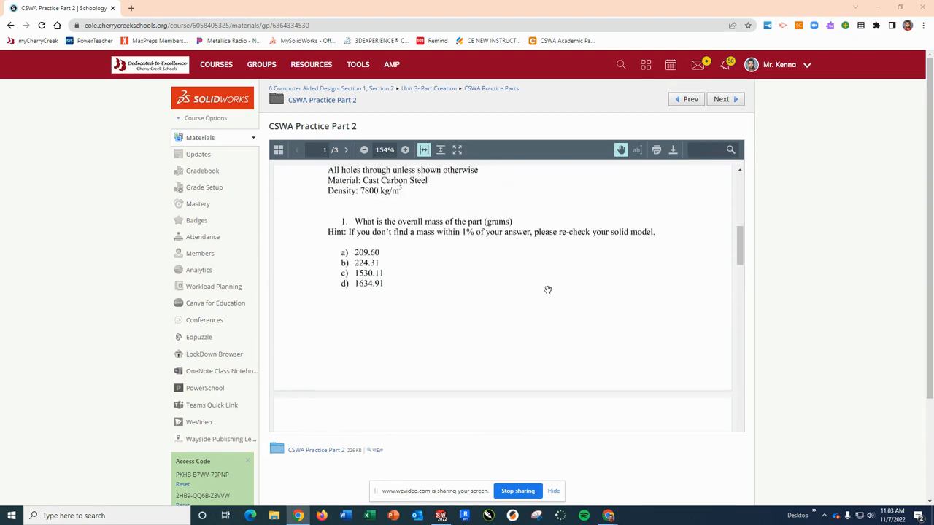
{"action": "scroll", "coordinate": [540, 294], "scroll_direction": "up", "scroll_amount": 4}
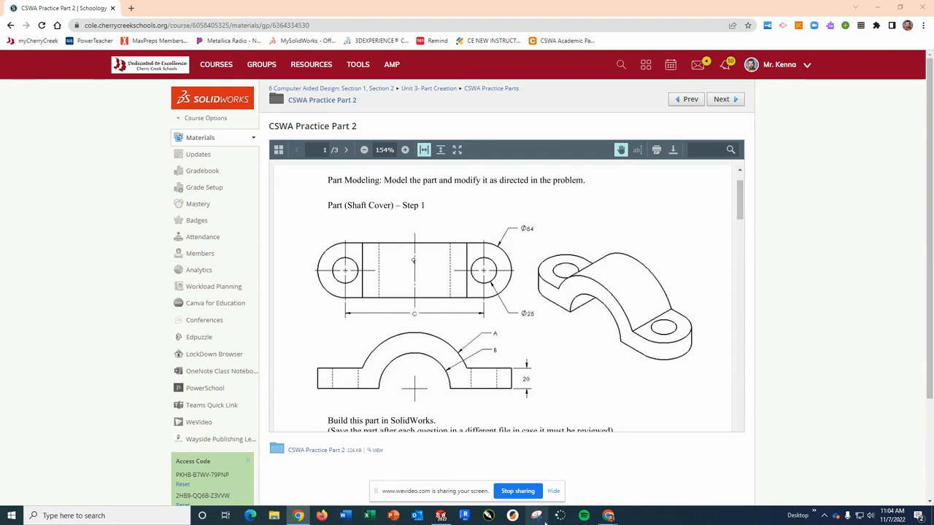
{"action": "scroll", "coordinate": [521, 360], "scroll_direction": "down", "scroll_amount": 1}
{"action": "scroll", "coordinate": [522, 360], "scroll_direction": "down", "scroll_amount": 1}
{"action": "scroll", "coordinate": [521, 360], "scroll_direction": "down", "scroll_amount": 1}
{"action": "scroll", "coordinate": [522, 361], "scroll_direction": "up", "scroll_amount": 1}
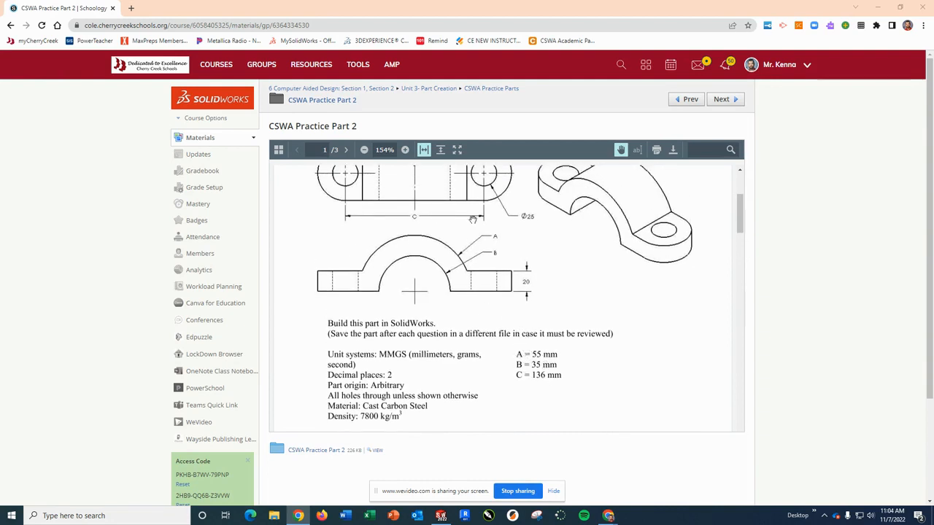
{"action": "scroll", "coordinate": [572, 390], "scroll_direction": "down", "scroll_amount": 10}
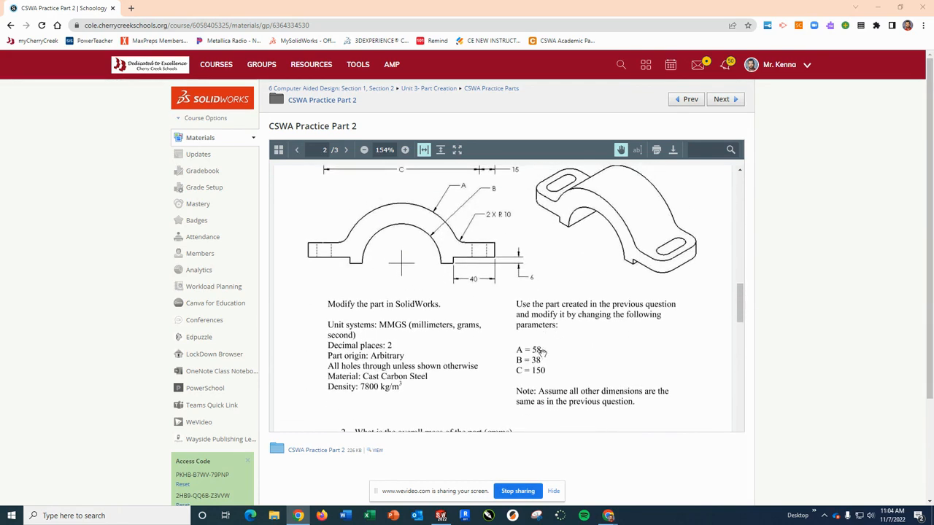
{"action": "scroll", "coordinate": [545, 367], "scroll_direction": "up", "scroll_amount": 10}
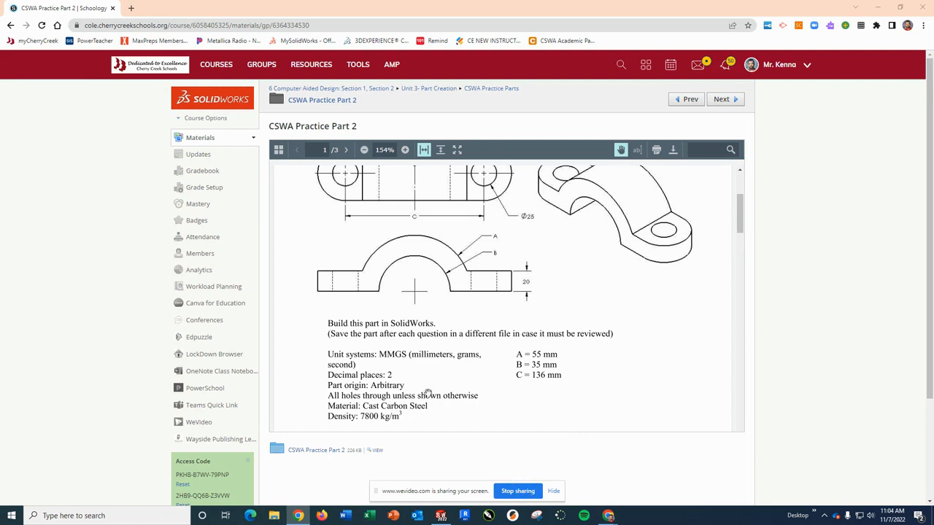
- Switch to SOLIDWORKS and set the part's unit system to MMGS (millimeter, gram, second)
{"action": "left_click", "coordinate": [442, 516]}
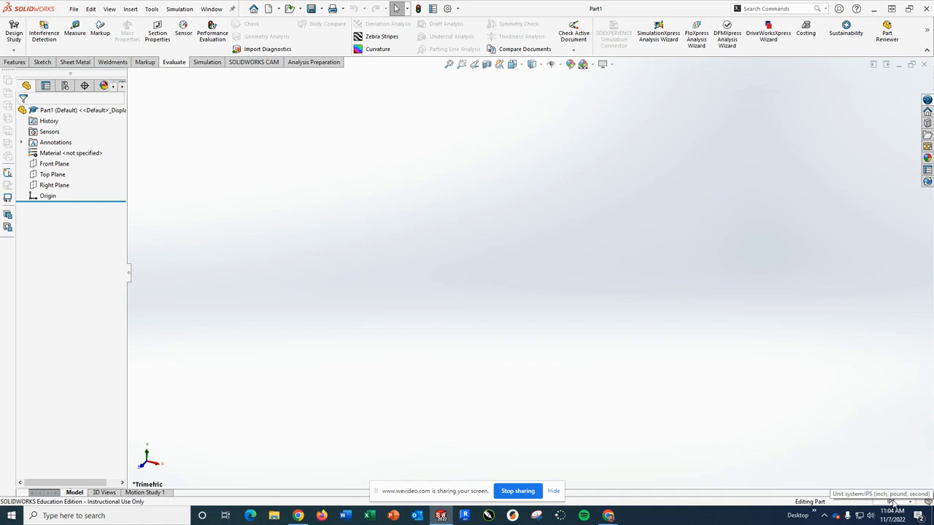
{"action": "left_click", "coordinate": [448, 518]}
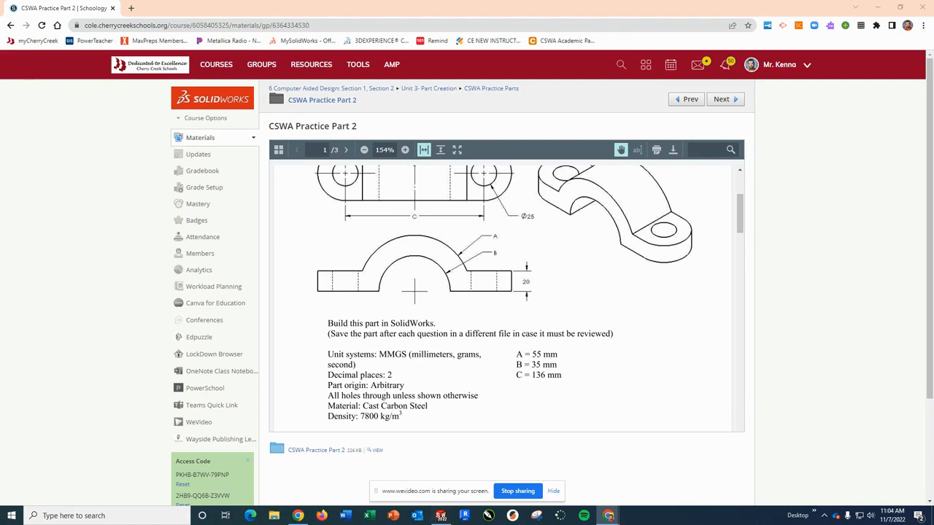
{"action": "left_click", "coordinate": [442, 518]}
{"action": "left_click", "coordinate": [890, 501]}
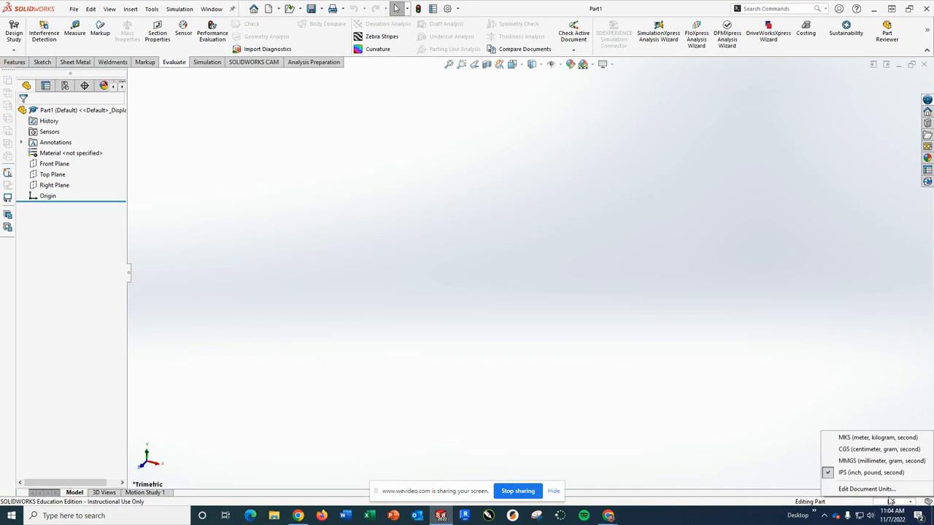
{"action": "left_click", "coordinate": [881, 460]}
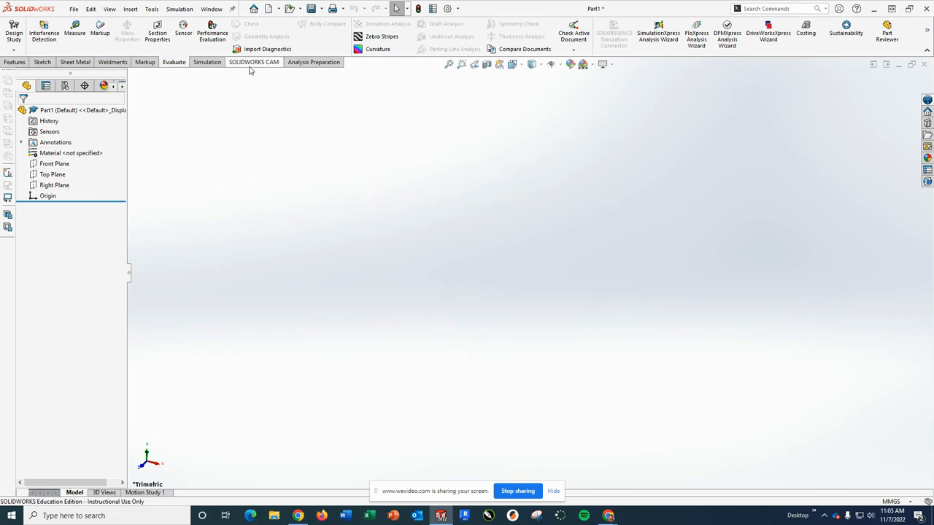
- Add a global variable named A in the part's equations
{"action": "left_click", "coordinate": [150, 9]}
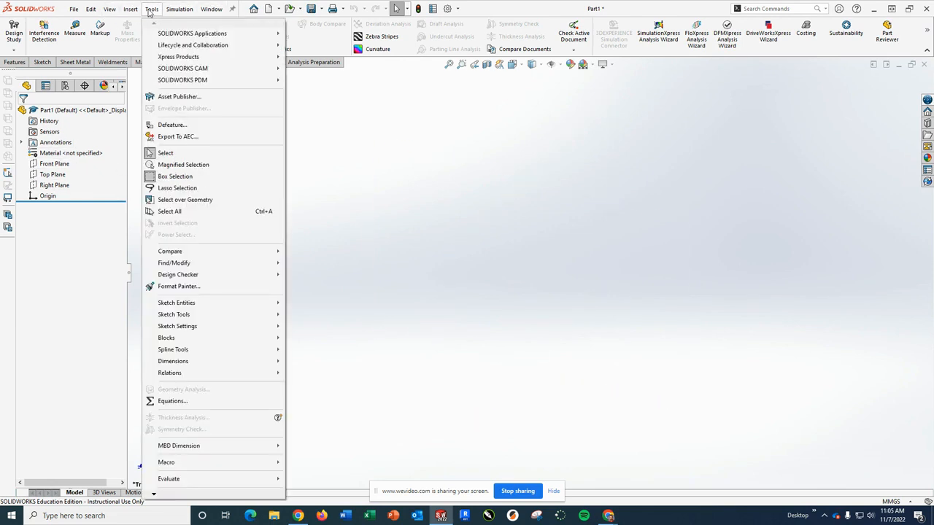
{"action": "left_click", "coordinate": [166, 401]}
{"action": "left_click", "coordinate": [319, 214]}
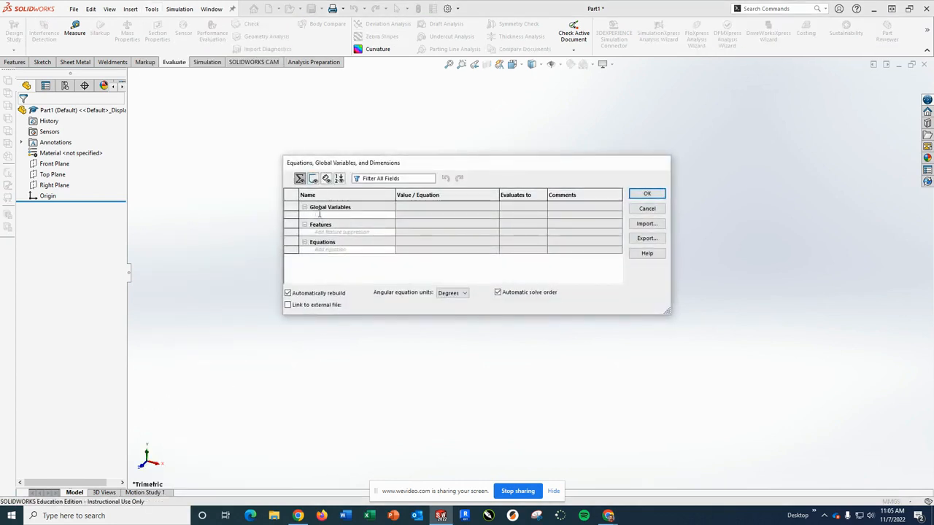
{"action": "key", "text": "Tab"}
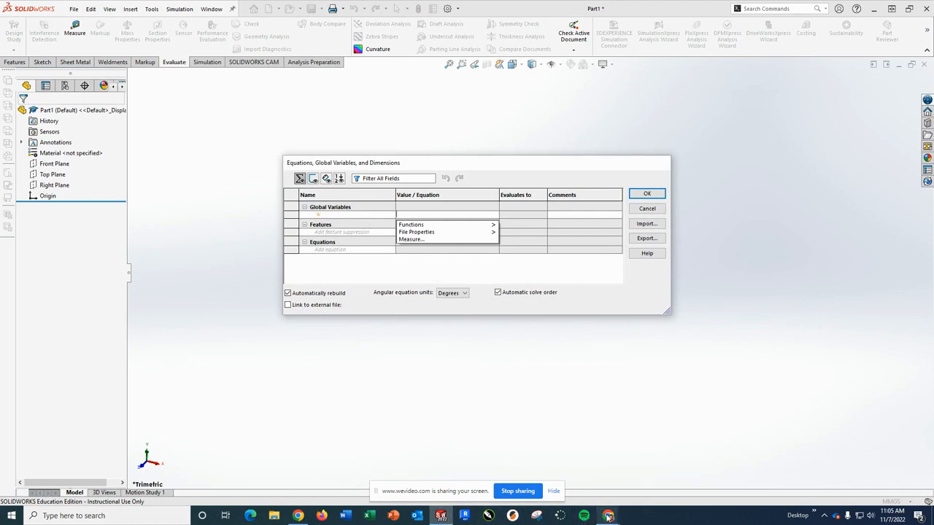
- Look up dimension A in the browser's Step 1 drawing, set global variable A to 55 in SOLIDWORKS and accept the equations
{"action": "mouse_move", "coordinate": [608, 516]}
{"action": "left_click", "coordinate": [715, 472]}
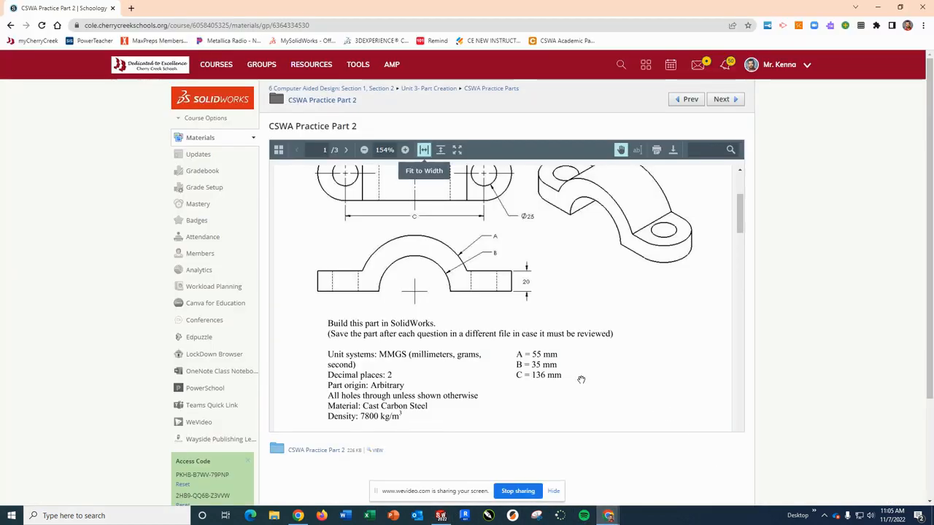
{"action": "scroll", "coordinate": [580, 379], "scroll_direction": "up", "scroll_amount": 3}
{"action": "scroll", "coordinate": [583, 372], "scroll_direction": "down", "scroll_amount": 4}
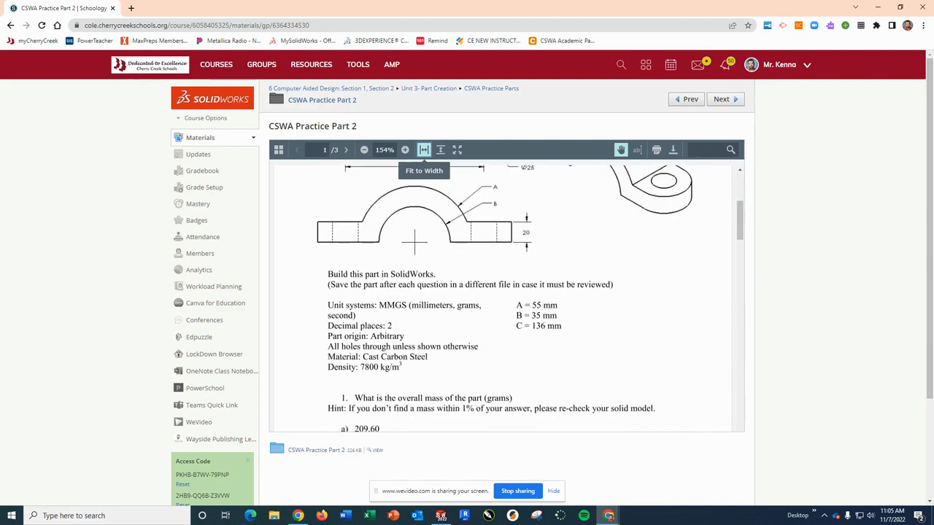
{"action": "mouse_move", "coordinate": [610, 518]}
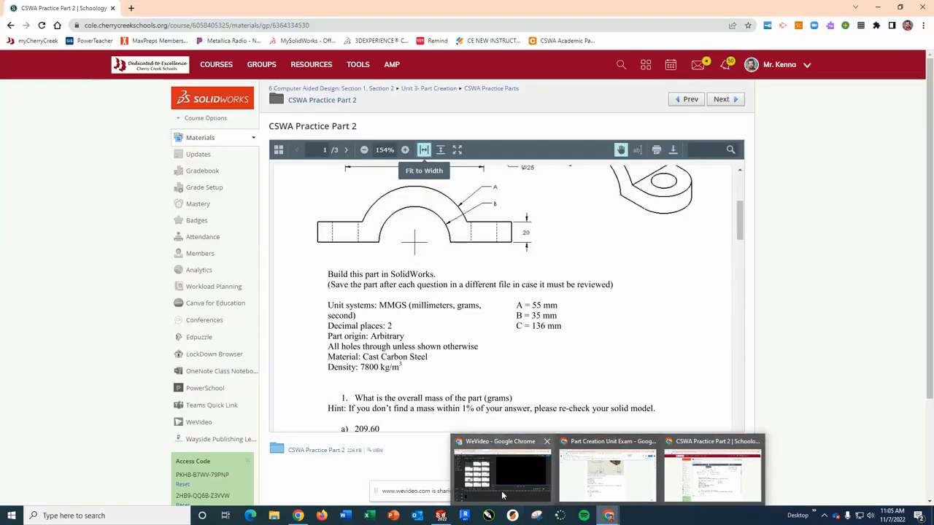
{"action": "left_click", "coordinate": [442, 516]}
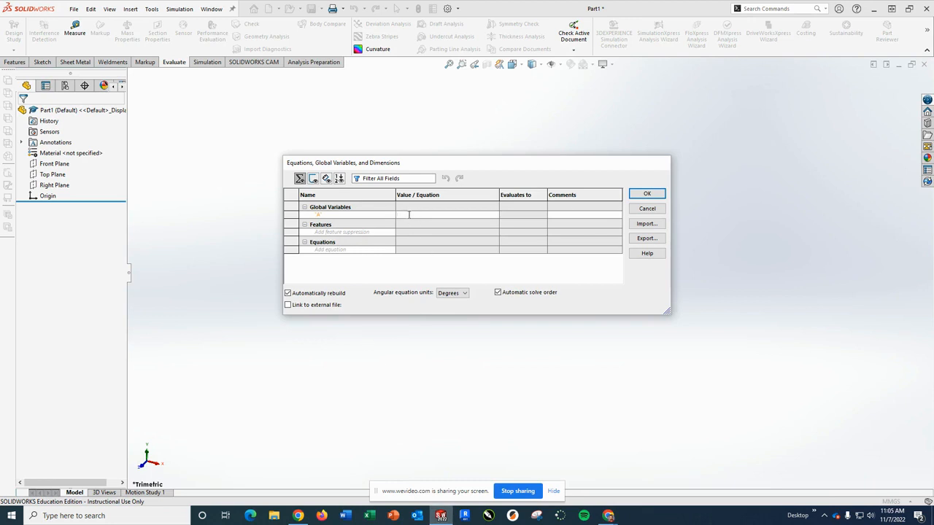
{"action": "type", "text": "55"}
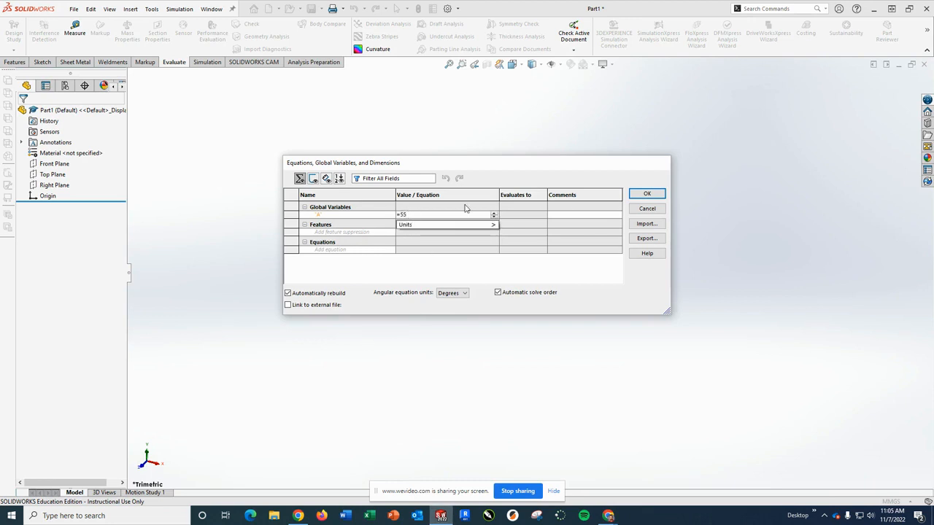
{"action": "left_click", "coordinate": [658, 194]}
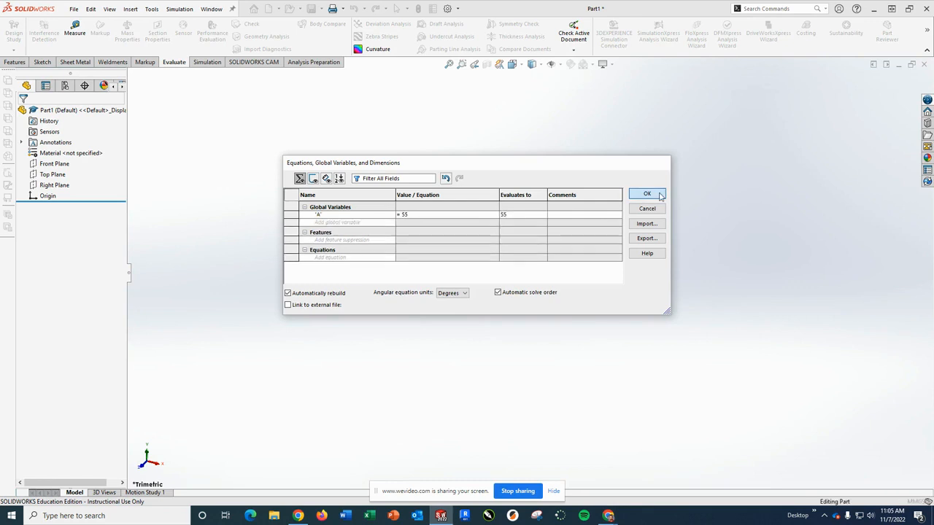
{"action": "left_click", "coordinate": [653, 193]}
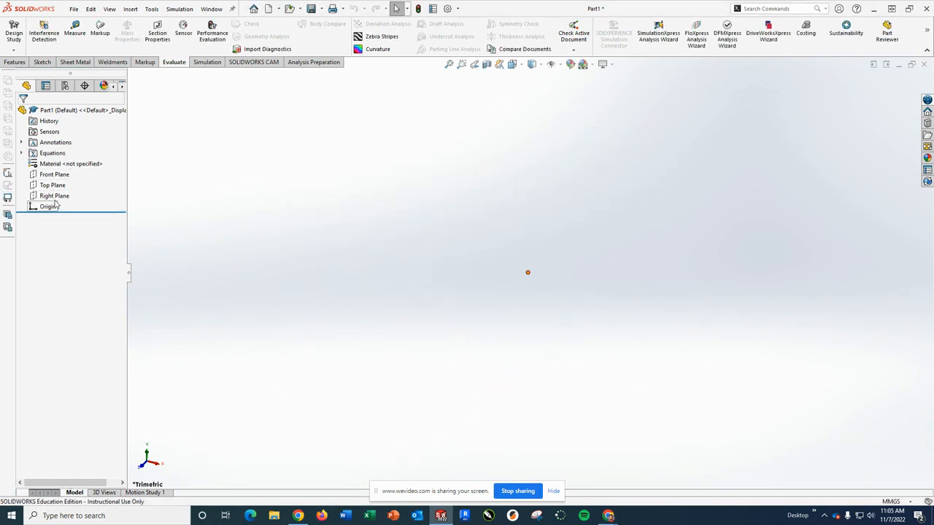
- Sketch an upper 180° centerpoint arc on the Front Plane, centred on the origin, with a radius of about 48 mm
{"action": "left_click", "coordinate": [55, 175]}
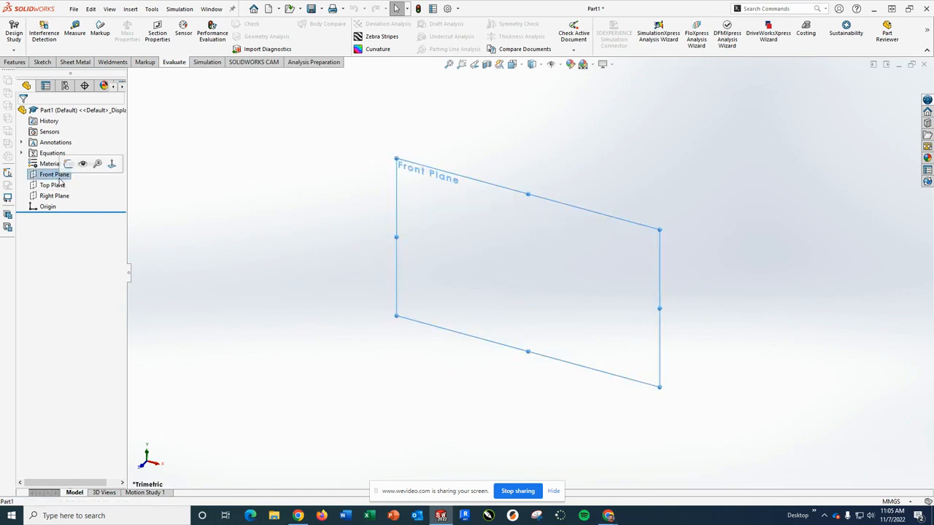
{"action": "left_click", "coordinate": [68, 163]}
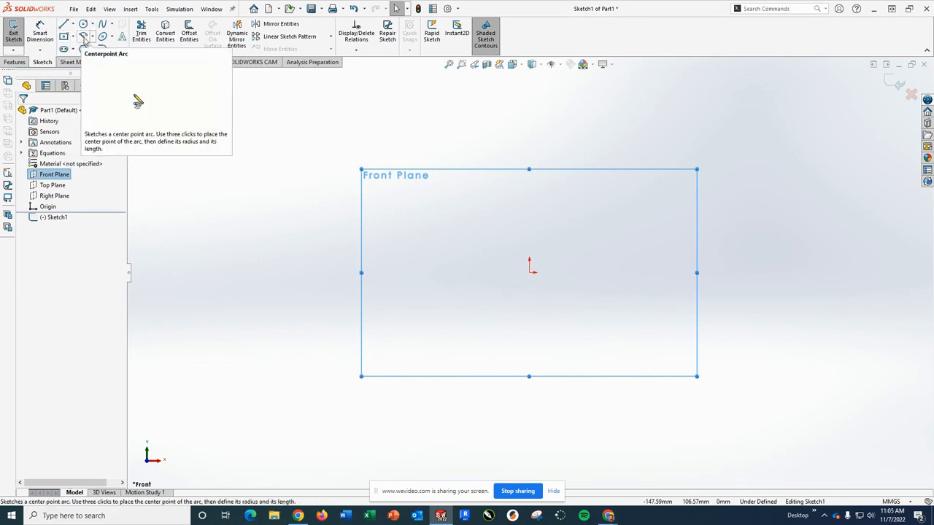
{"action": "left_click", "coordinate": [107, 49]}
{"action": "left_click", "coordinate": [529, 271]}
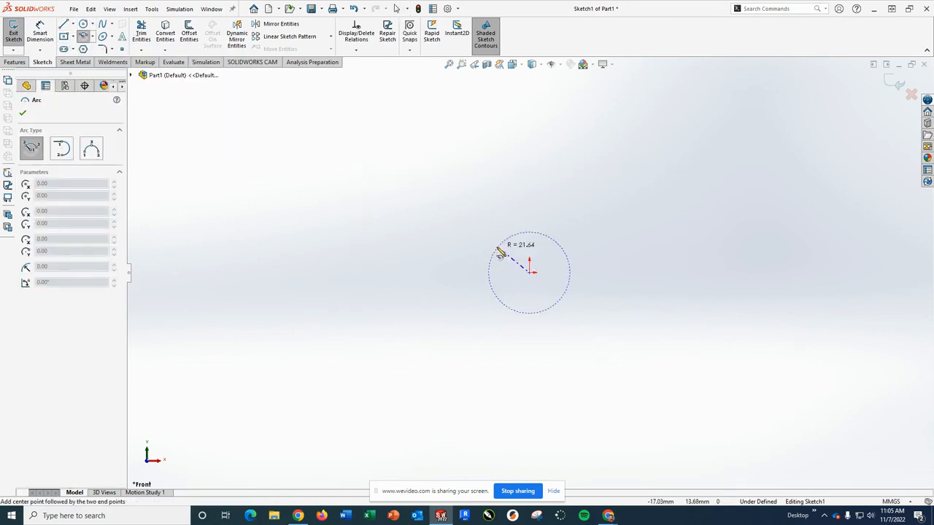
{"action": "left_click", "coordinate": [438, 273]}
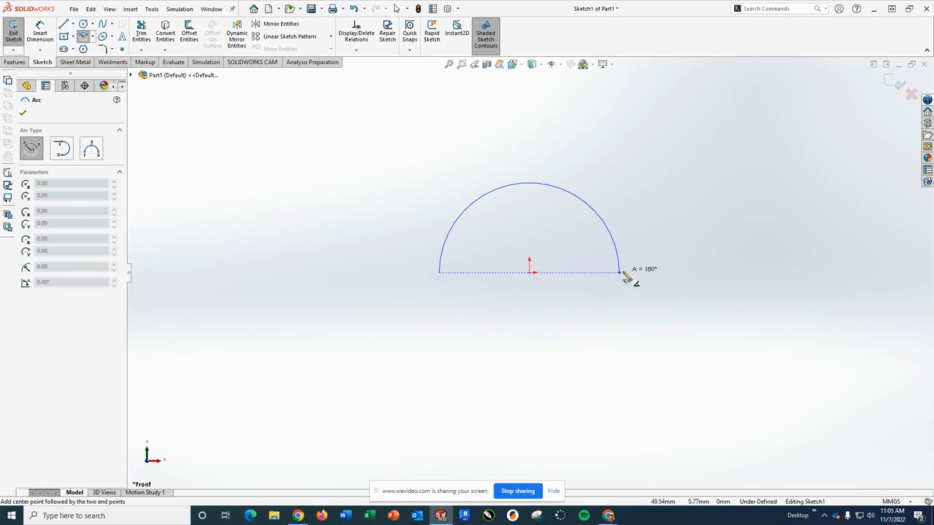
{"action": "left_click", "coordinate": [621, 273]}
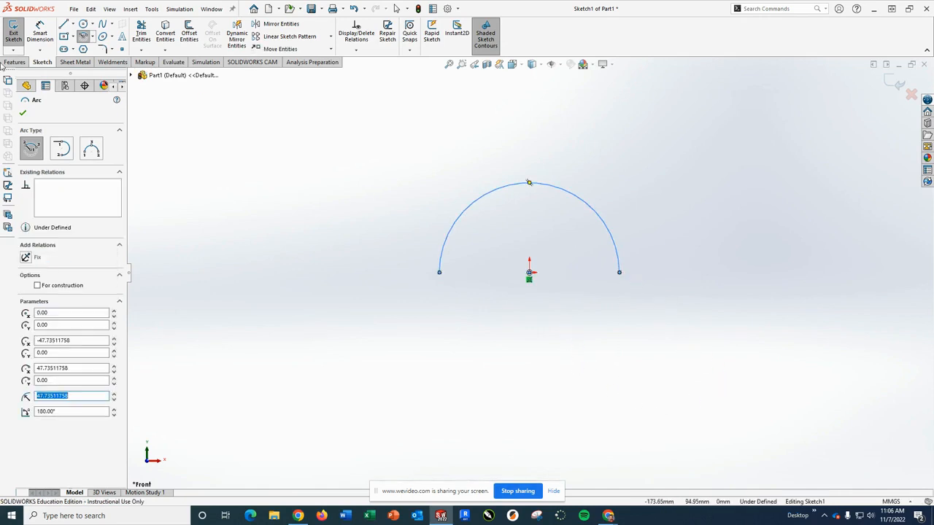
- Dimension the arc's radius and link it to the global variable A
{"action": "left_click", "coordinate": [40, 33]}
{"action": "left_click", "coordinate": [575, 201]}
{"action": "left_click", "coordinate": [716, 157]}
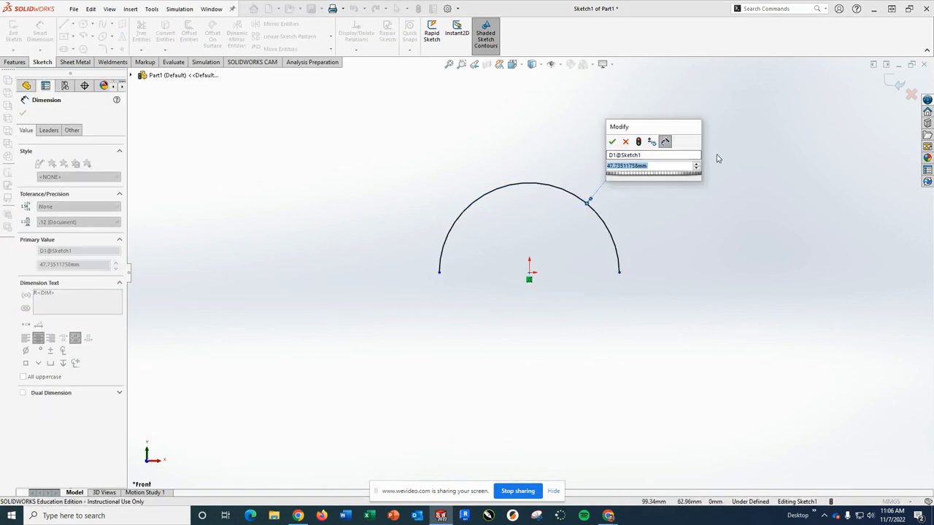
{"action": "type", "text": "="}
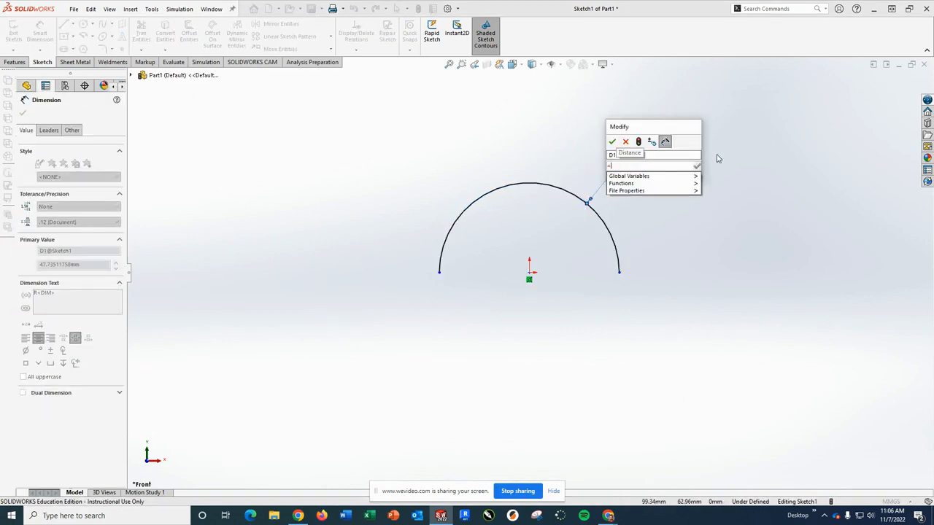
{"action": "type", "text": "A"}
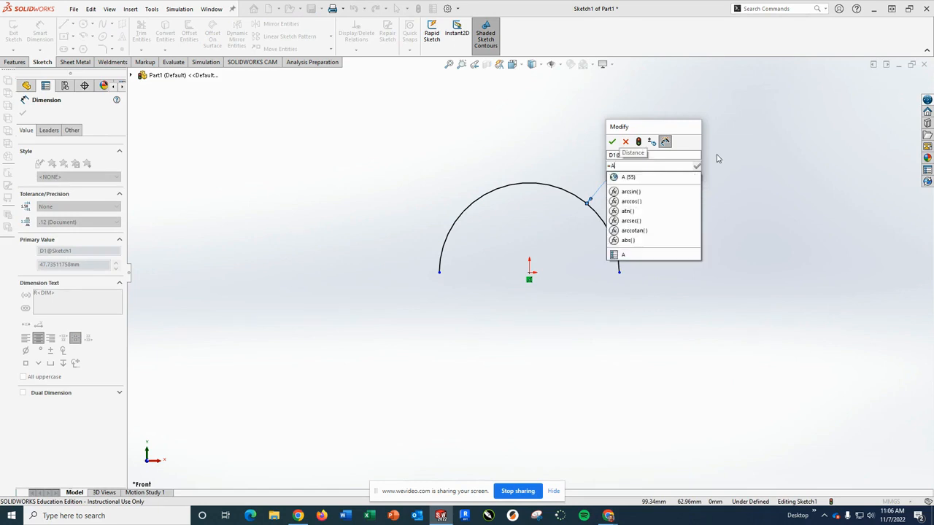
{"action": "left_click", "coordinate": [631, 180]}
{"action": "left_click", "coordinate": [612, 141]}
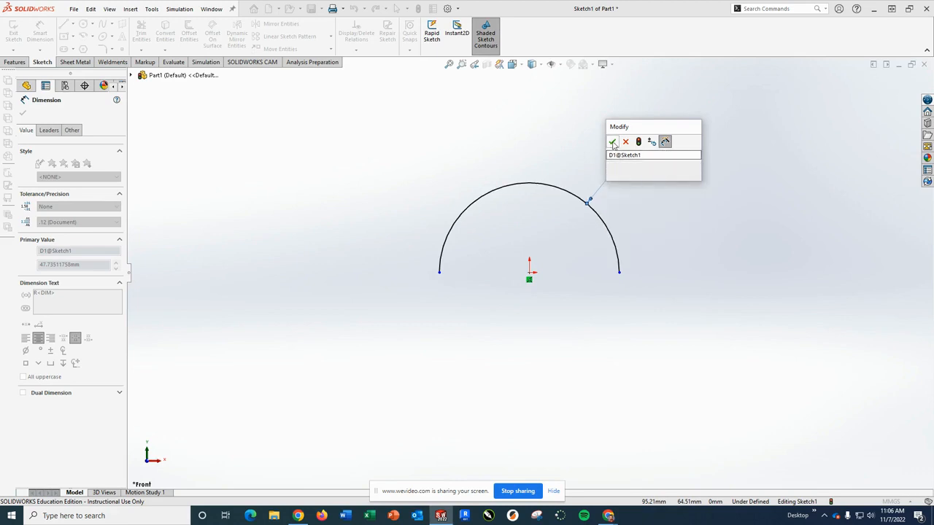
{"action": "left_click", "coordinate": [650, 175]}
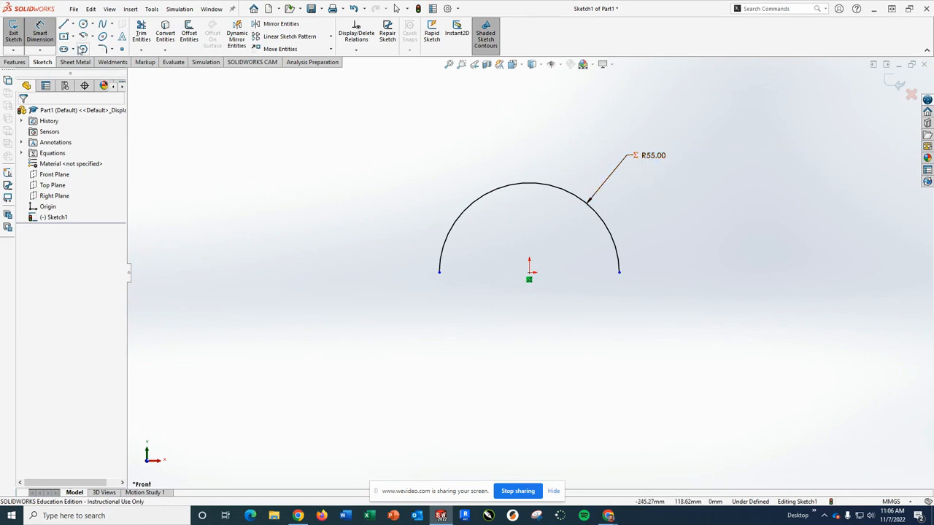
- Sketch a second upper 180° centerpoint arc inside the first, centred on the origin, with a radius of about 42 mm
{"action": "left_click", "coordinate": [83, 36]}
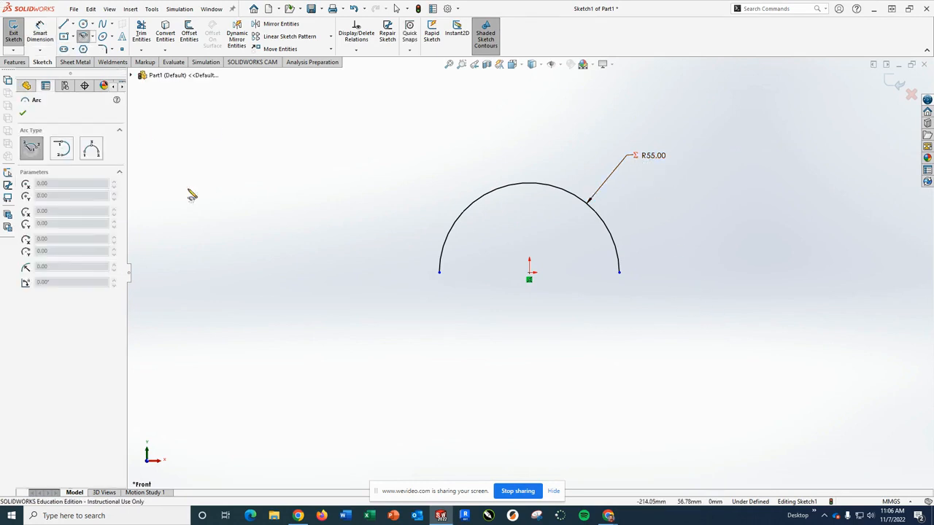
{"action": "left_click", "coordinate": [528, 273]}
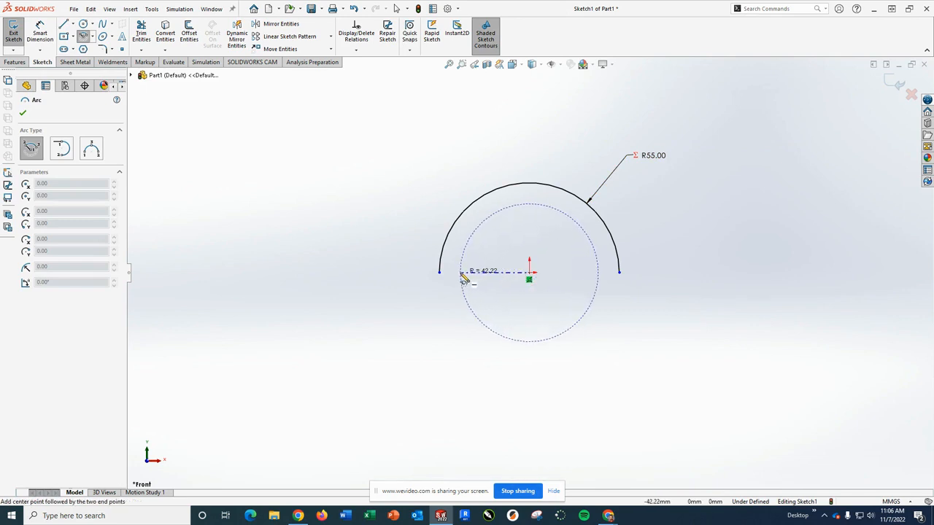
{"action": "left_click", "coordinate": [460, 272]}
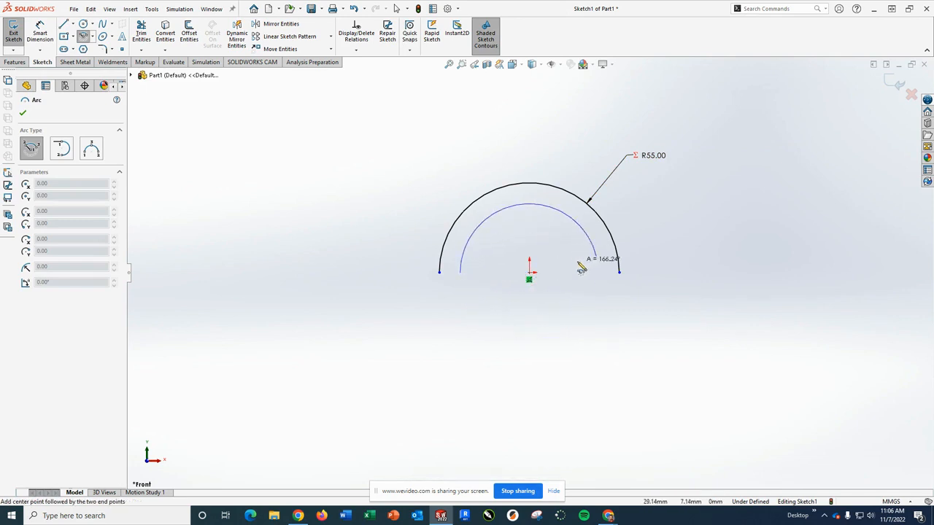
{"action": "left_click", "coordinate": [598, 272]}
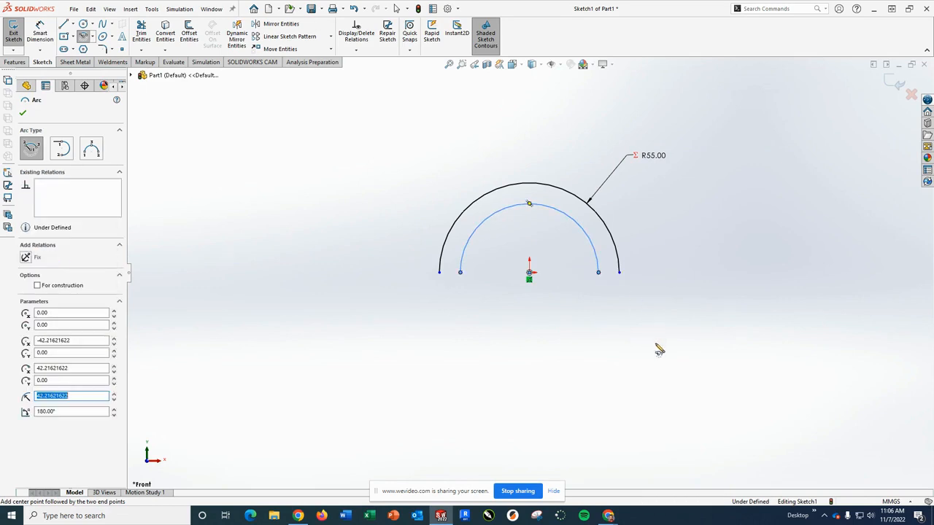
- Dimension the inner arc's radius, link it to a global variable and set the value to 35 mm
{"action": "left_click", "coordinate": [40, 33]}
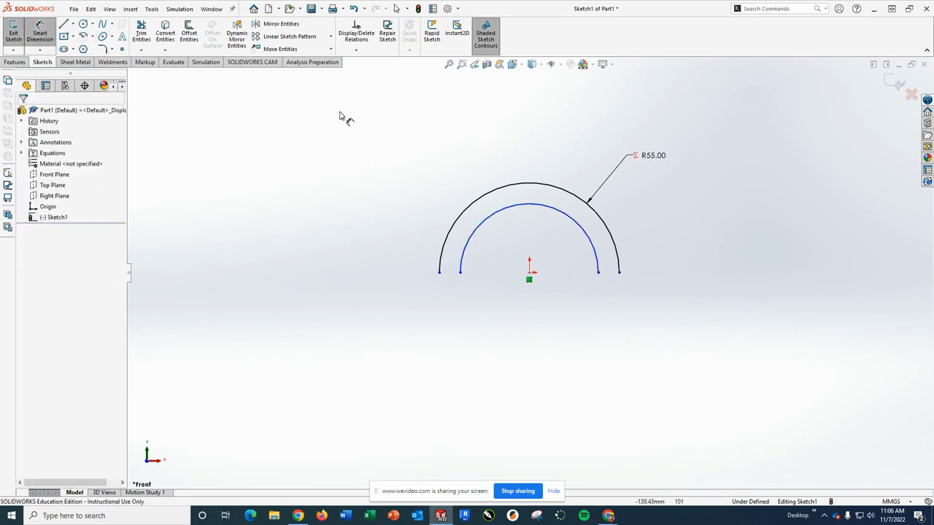
{"action": "left_click", "coordinate": [564, 213]}
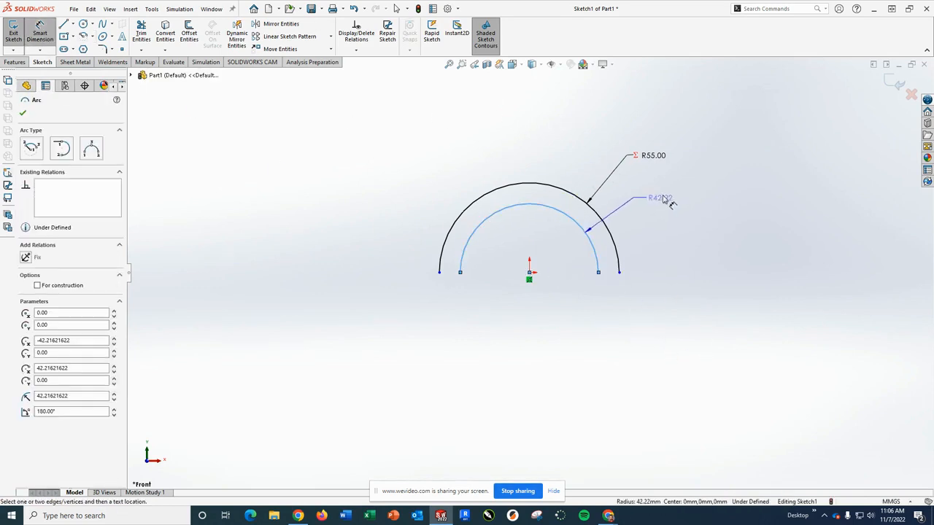
{"action": "left_click", "coordinate": [666, 194]}
{"action": "double_click", "coordinate": [661, 191]}
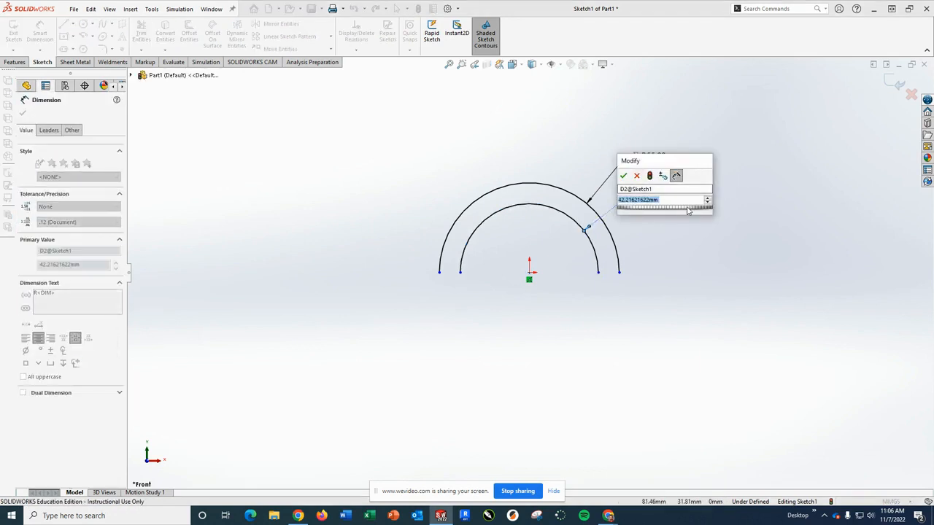
{"action": "type", "text": "="}
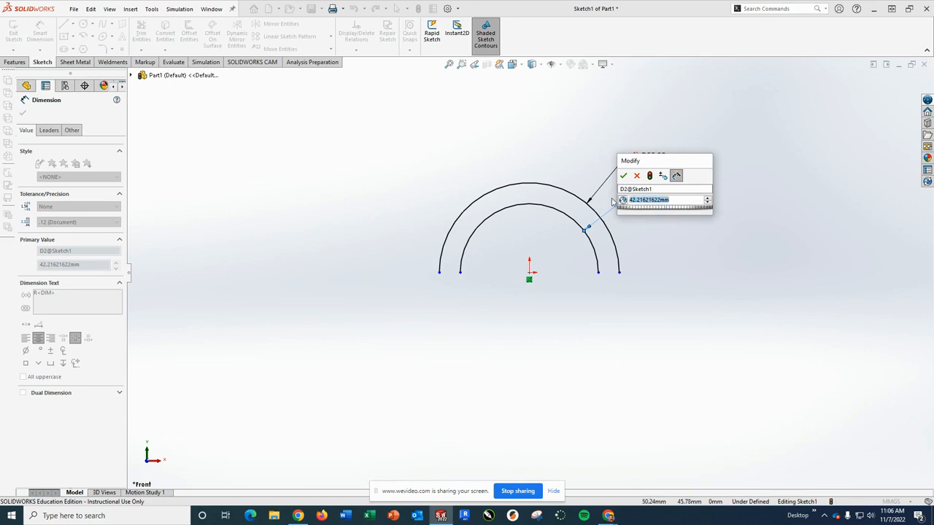
{"action": "type", "text": "35.00mm"}
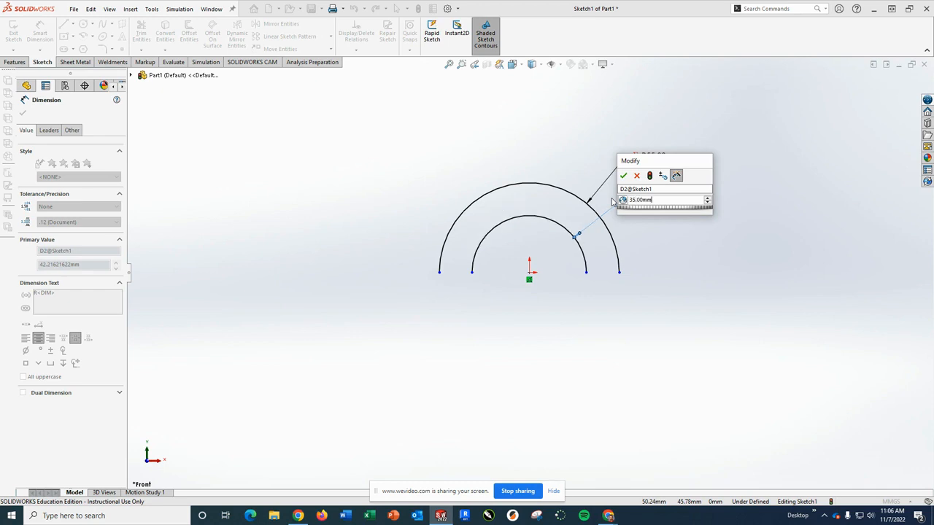
- Sketch construction lines from the origin to both inner arc endpoints and a vertical centerline about 102 mm long upward from the origin
{"action": "left_click", "coordinate": [63, 25]}
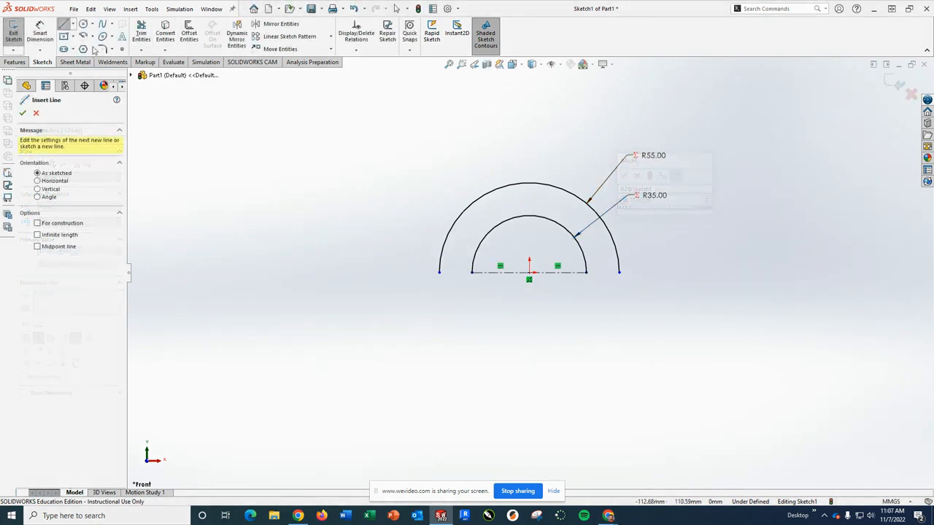
{"action": "left_click", "coordinate": [72, 25]}
{"action": "left_click", "coordinate": [89, 46]}
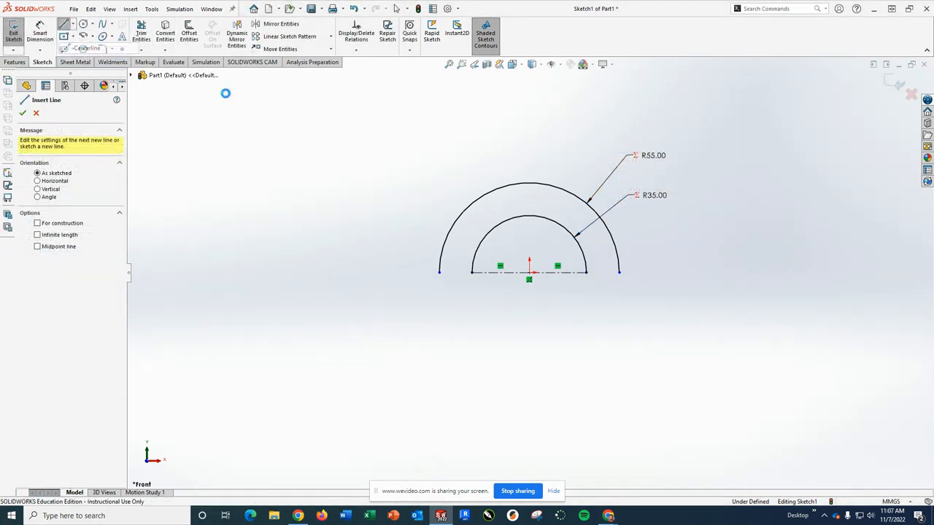
{"action": "left_click", "coordinate": [529, 271]}
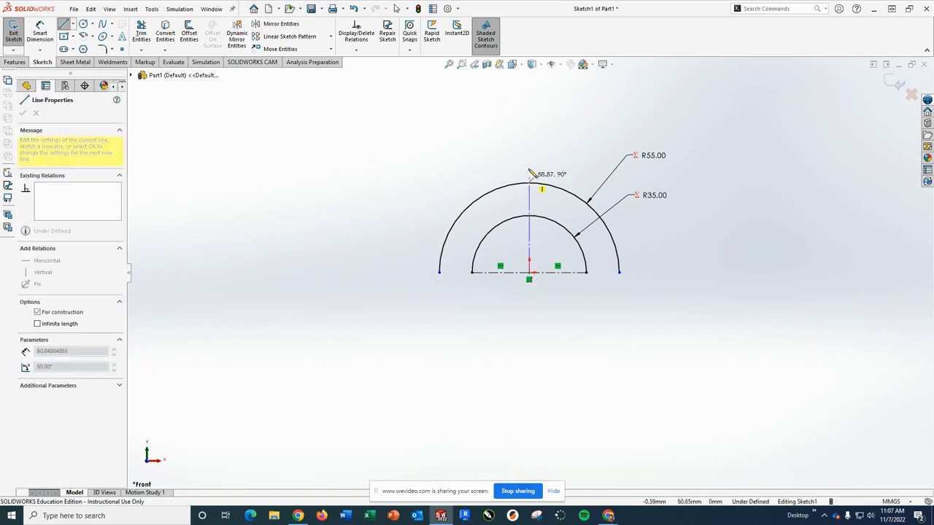
{"action": "left_click", "coordinate": [529, 106]}
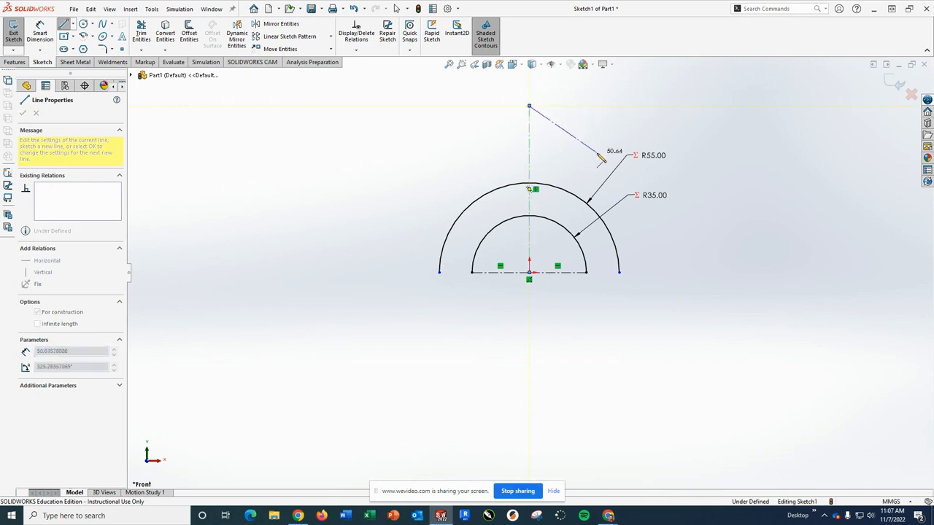
{"action": "key", "text": "Escape"}
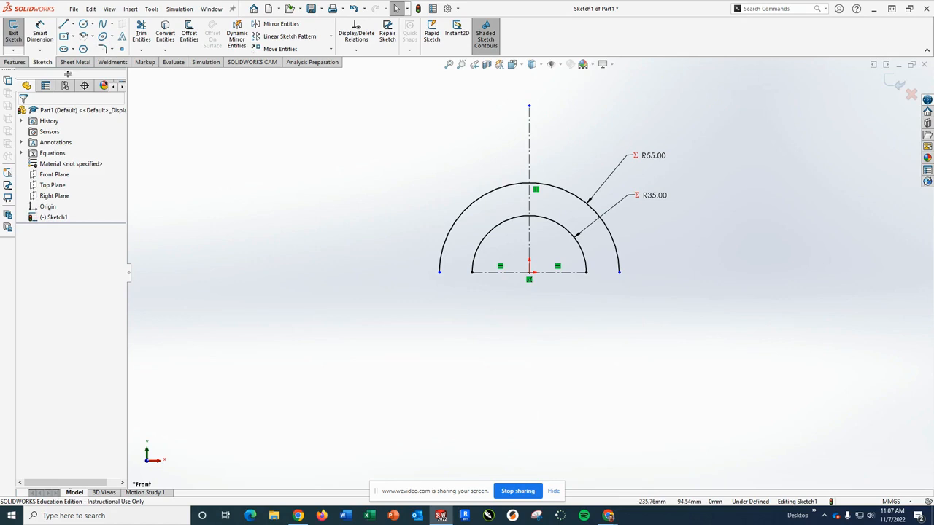
- Sketch the right foot, about 17 mm high, with lines from the inner arc's endpoint back to the outer arc, and trim the arc inside it
{"action": "left_click", "coordinate": [42, 39]}
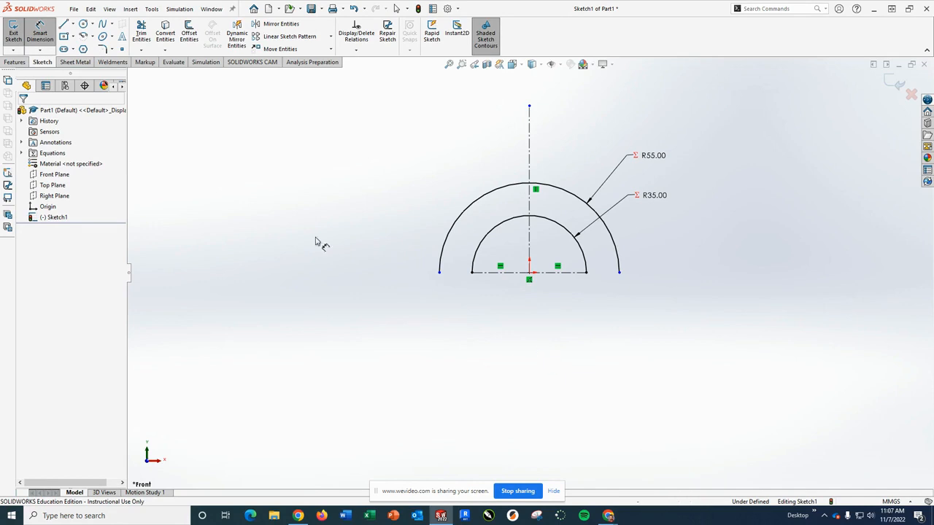
{"action": "left_click", "coordinate": [63, 24]}
{"action": "left_click", "coordinate": [585, 273]}
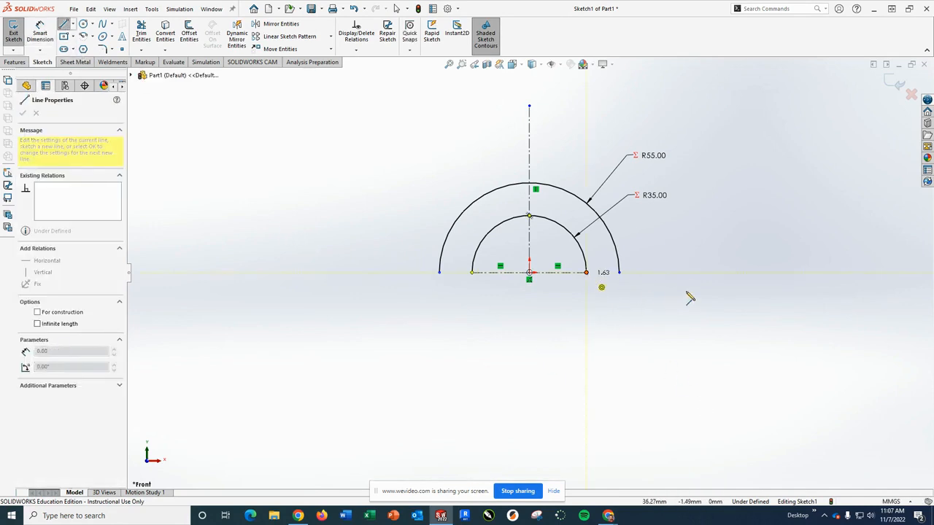
{"action": "left_click", "coordinate": [690, 272]}
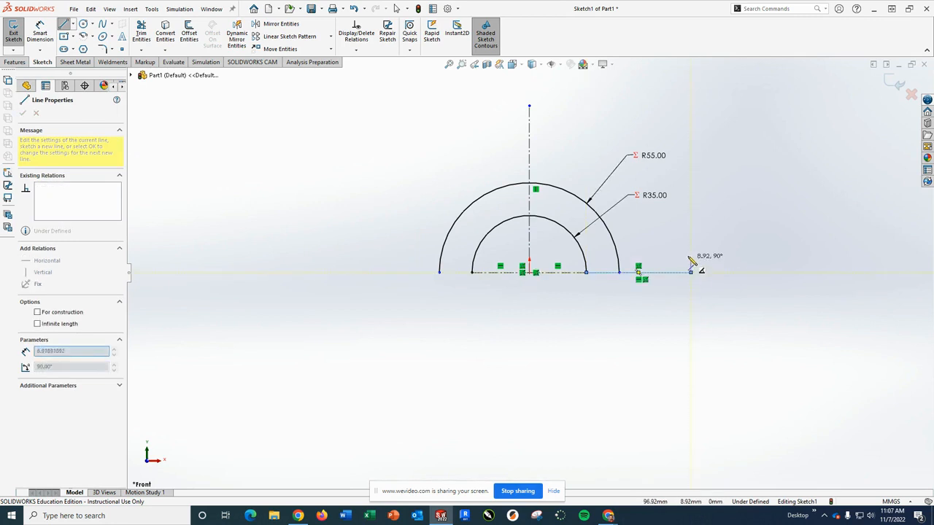
{"action": "left_click", "coordinate": [690, 239]}
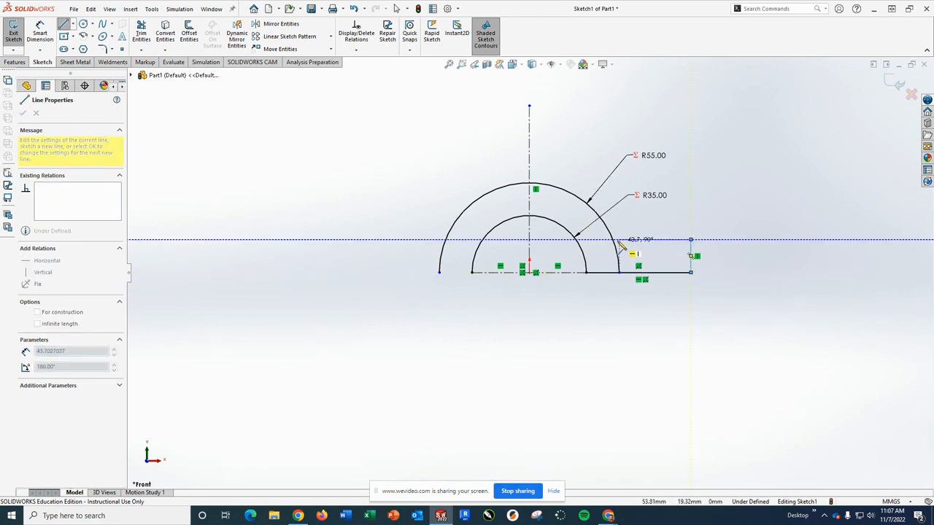
{"action": "left_click", "coordinate": [620, 240]}
{"action": "key", "text": "f"}
{"action": "key", "text": "Escape"}
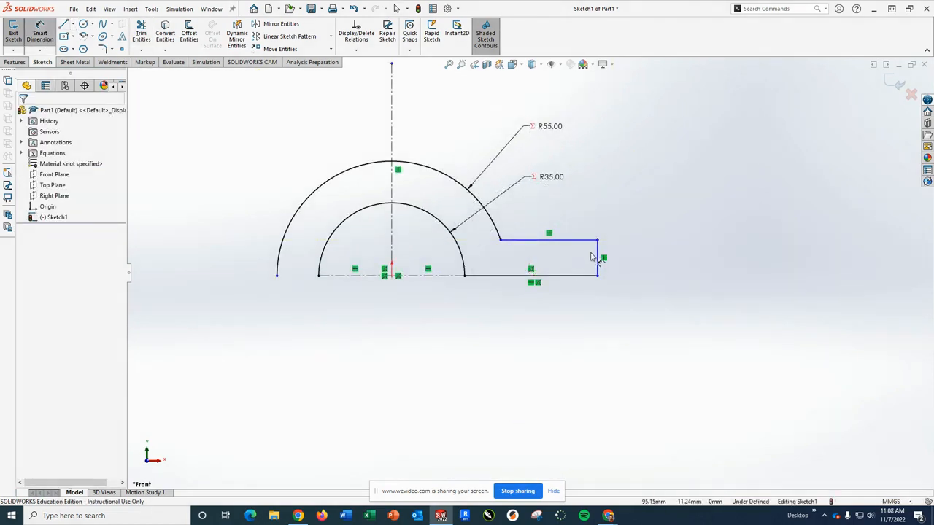
- Dimension the foot's outer edge to the vertical centerline as a doubled overall width and link it to a new global variable C
{"action": "left_click", "coordinate": [597, 259]}
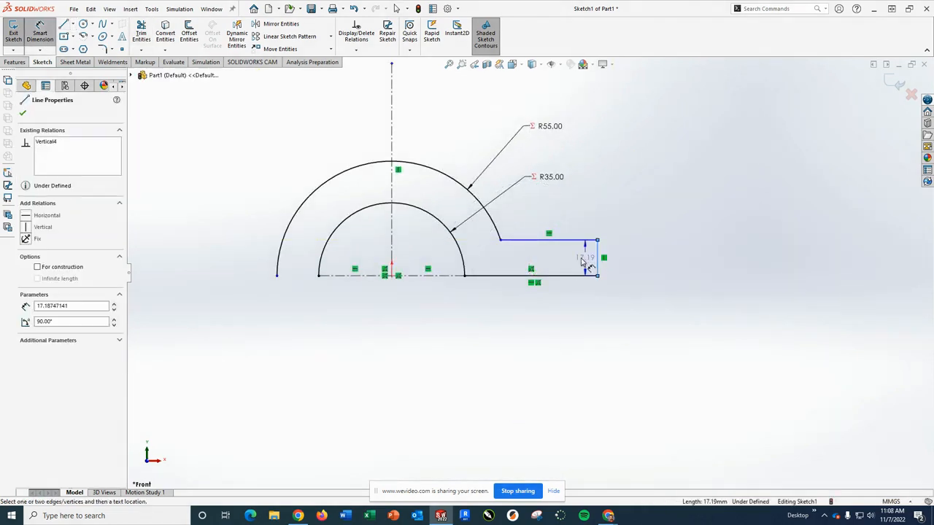
{"action": "left_click", "coordinate": [393, 137]}
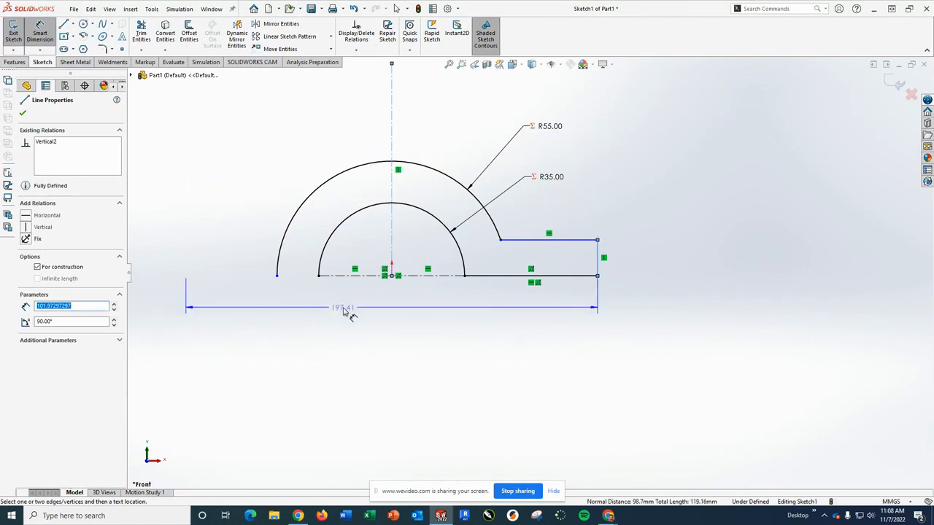
{"action": "left_click", "coordinate": [349, 315]}
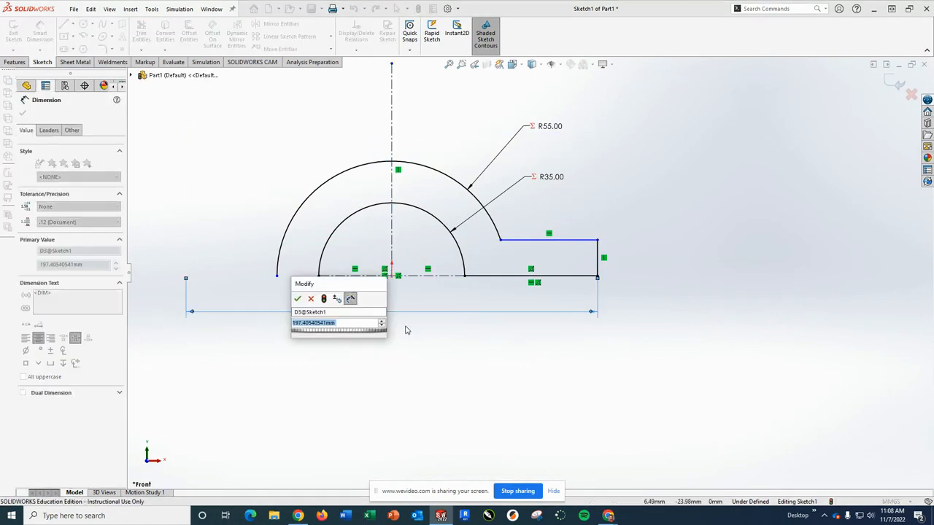
{"action": "type", "text": "="}
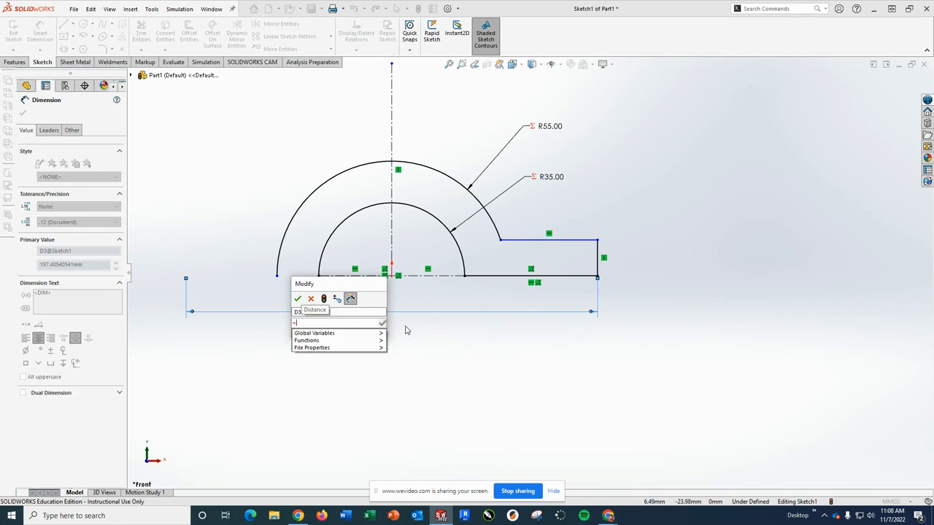
{"action": "type", "text": "c"}
{"action": "key", "text": "Return"}
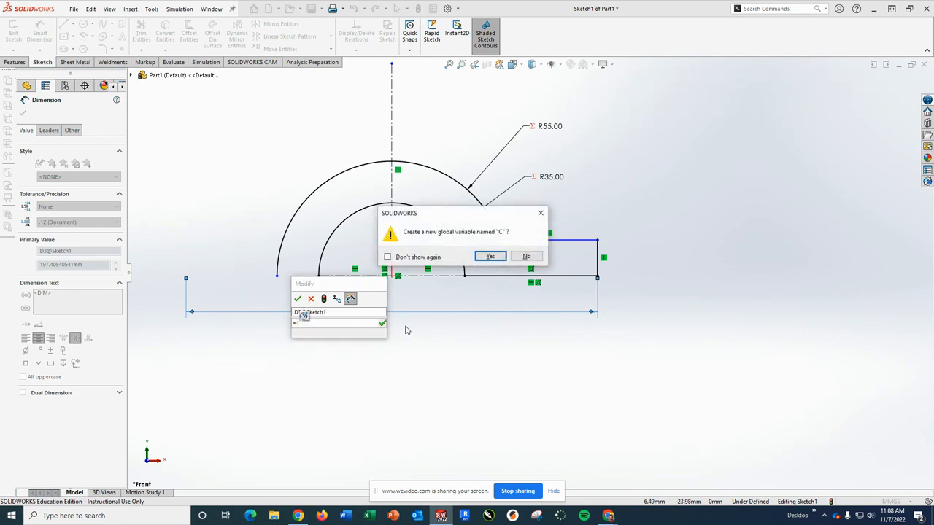
{"action": "key", "text": "Escape"}
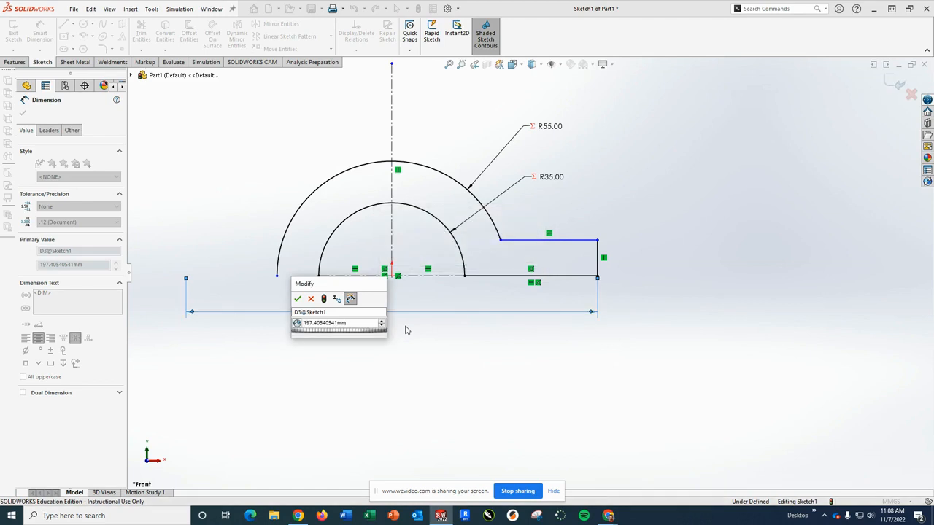
- Set the overall width dimension to 136 mm and accept it
{"action": "left_click_drag", "start_coordinate": [360, 326], "coordinate": [265, 325]}
{"action": "type", "text": "136"}
{"action": "key", "text": "Return"}
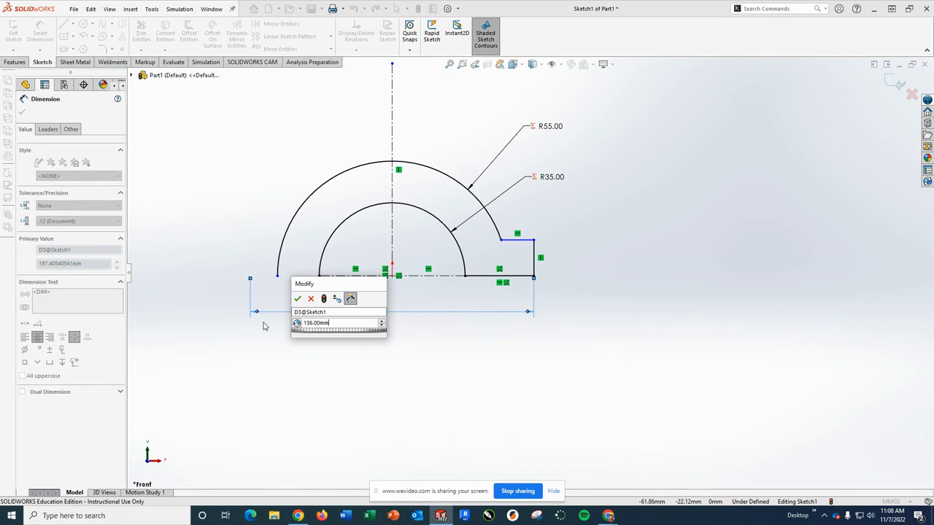
{"action": "key", "text": "Return"}
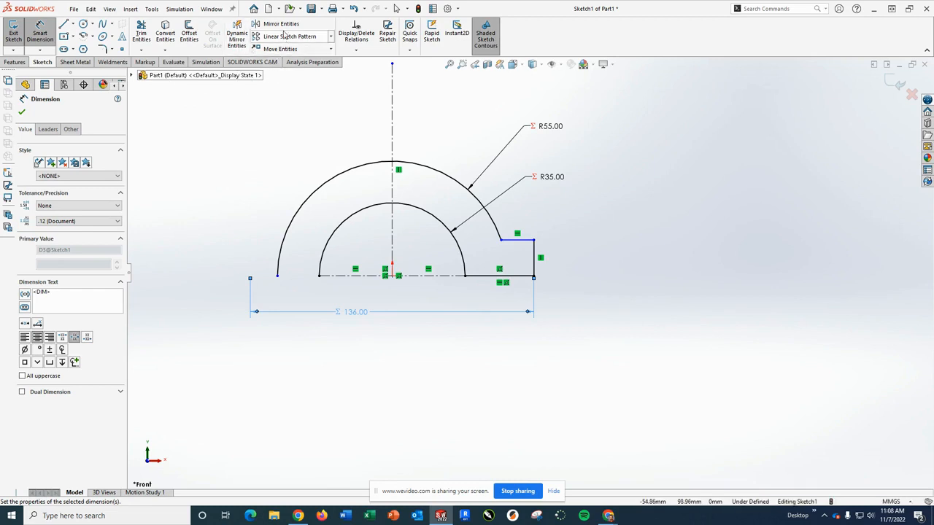
- Mirror the right foot's three lines about the vertical centerline and trim the outer arc segment inside the mirrored foot
{"action": "left_click", "coordinate": [282, 24]}
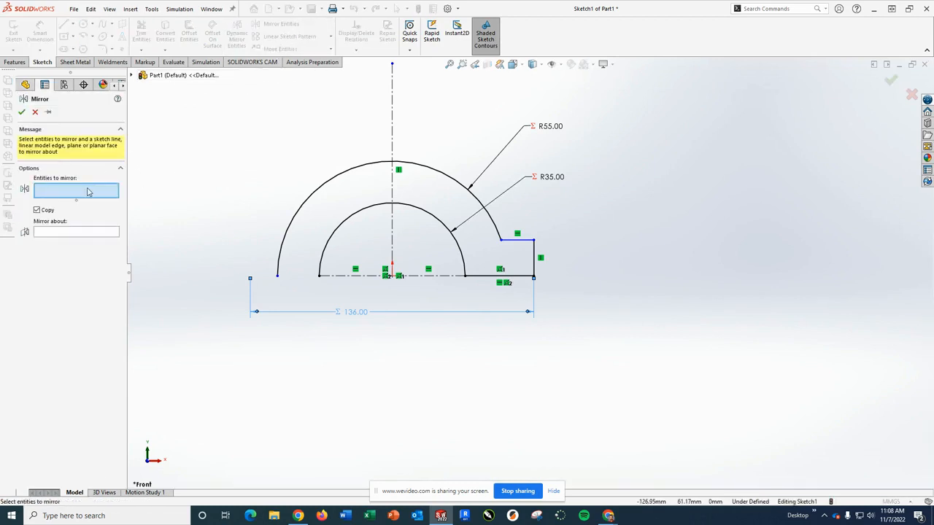
{"action": "left_click", "coordinate": [514, 278]}
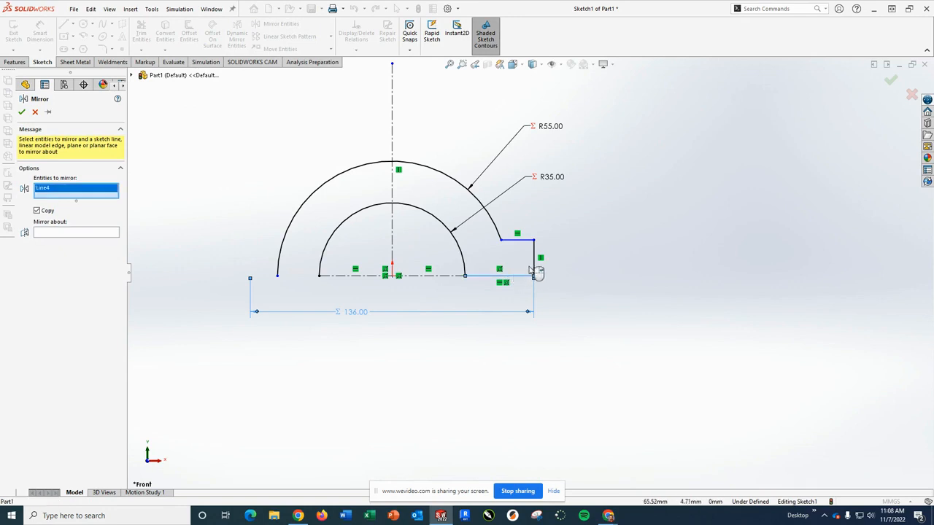
{"action": "left_click", "coordinate": [534, 259]}
{"action": "left_click", "coordinate": [526, 242]}
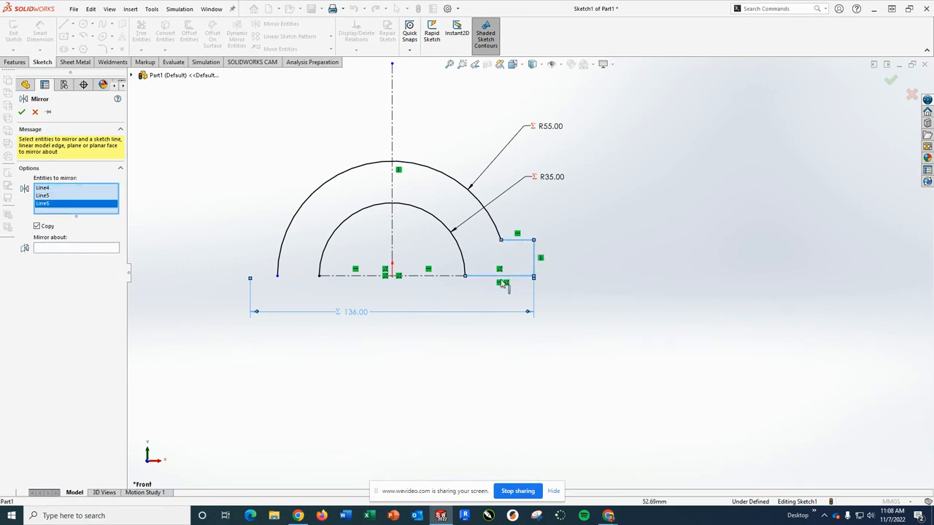
{"action": "left_click", "coordinate": [79, 248]}
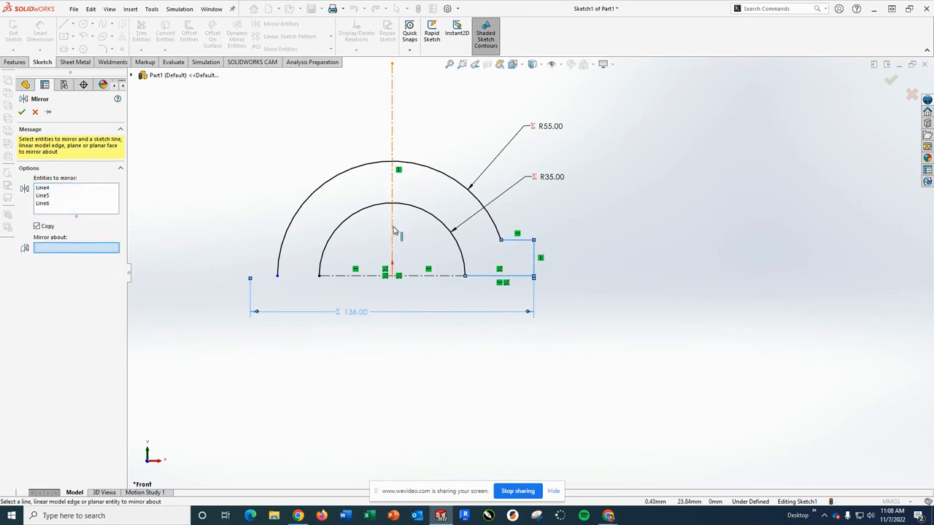
{"action": "left_click", "coordinate": [399, 232]}
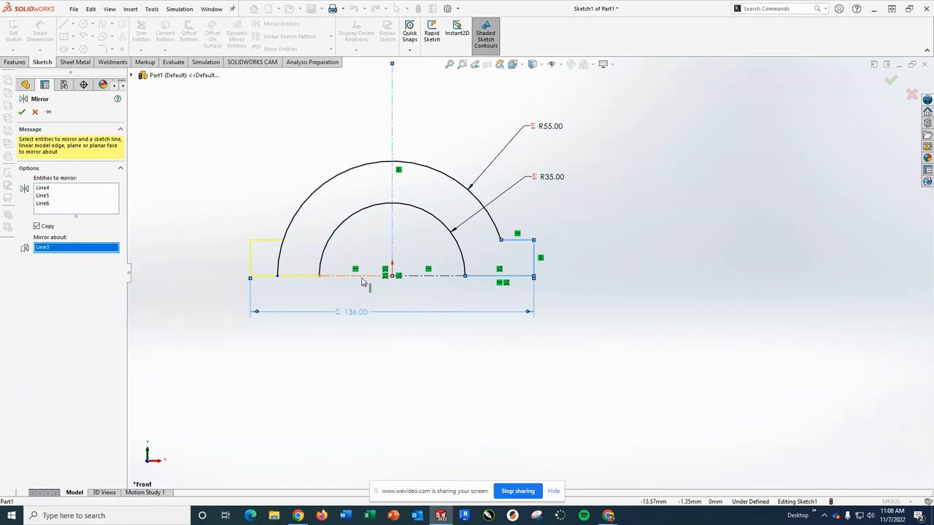
{"action": "left_click", "coordinate": [22, 112]}
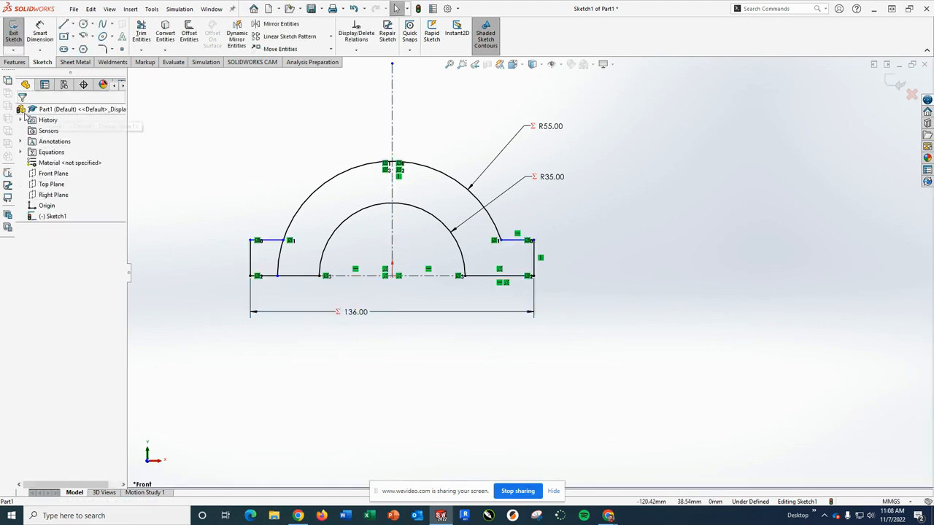
{"action": "left_click", "coordinate": [143, 34]}
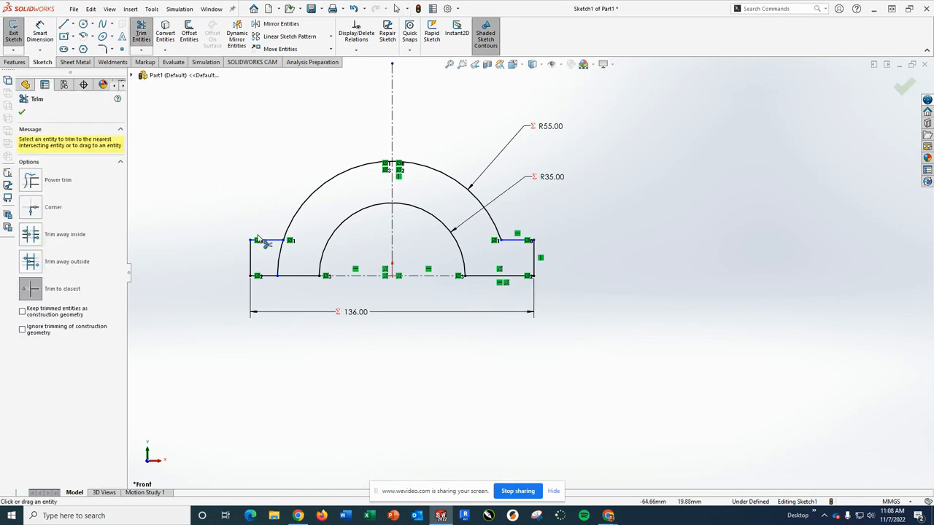
{"action": "left_click_drag", "start_coordinate": [287, 264], "coordinate": [284, 265]}
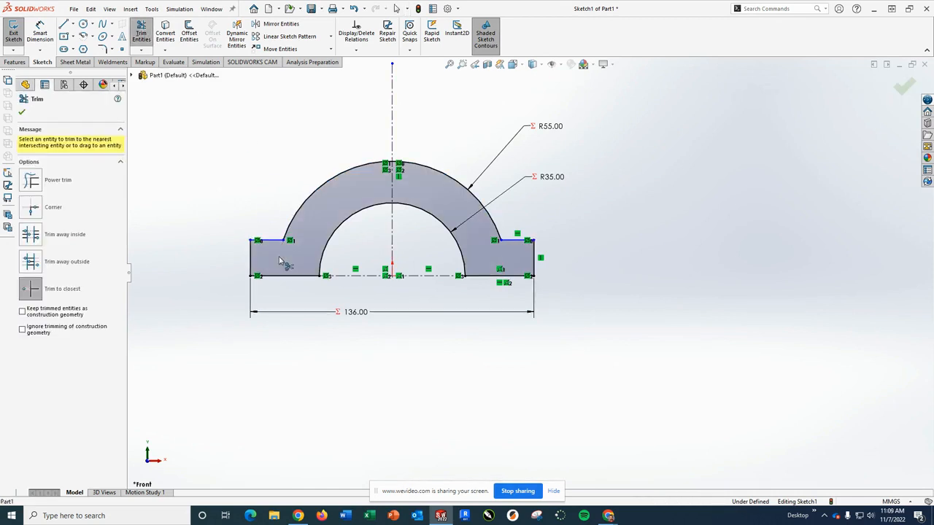
- Finish trimming and start a boss extrusion of the arched base profile with the Mid Plane end condition
{"action": "key", "text": "Escape"}
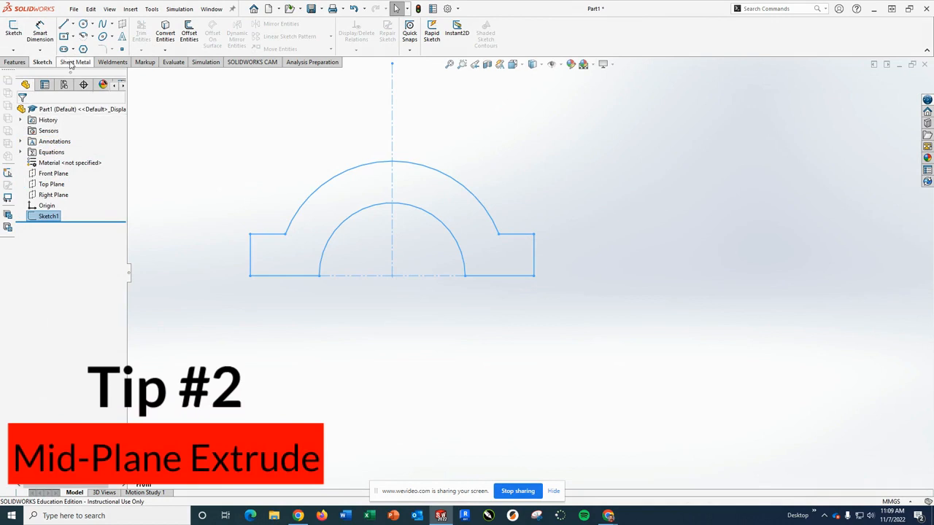
{"action": "left_click", "coordinate": [15, 62]}
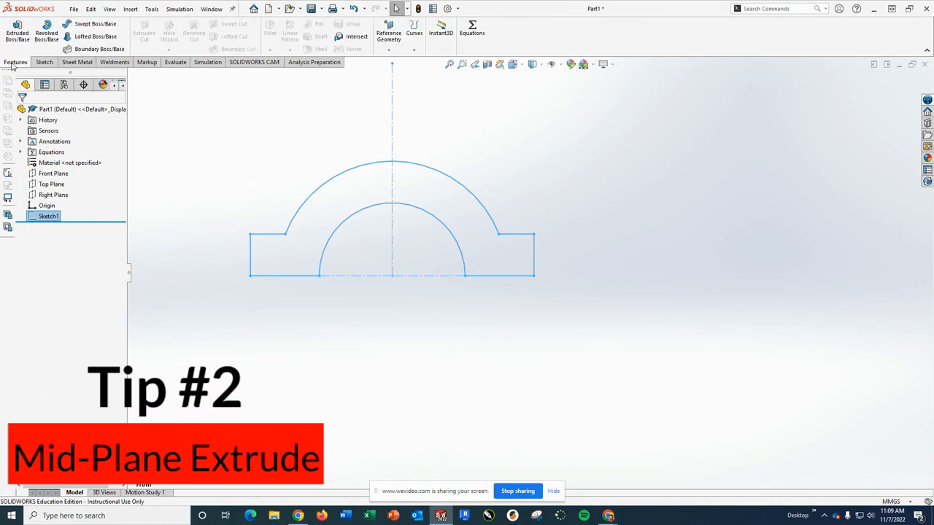
{"action": "left_click", "coordinate": [22, 40]}
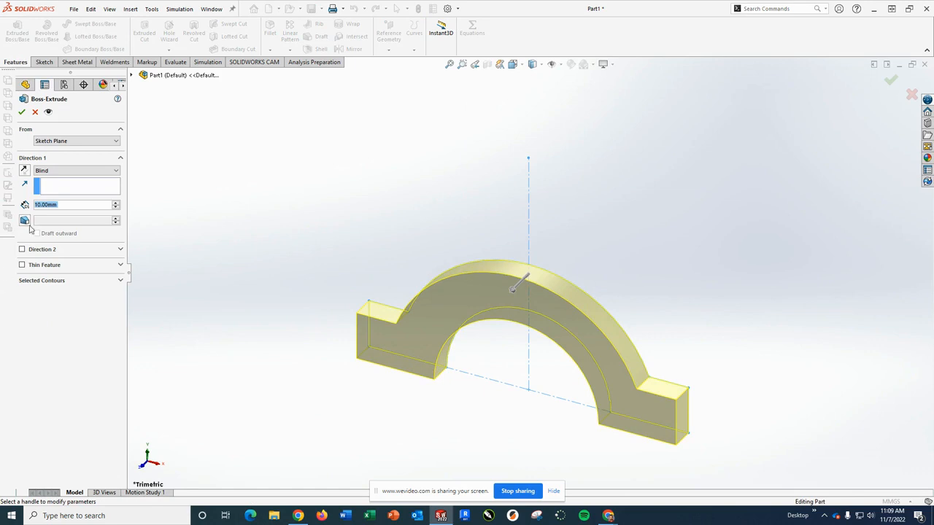
{"action": "left_click", "coordinate": [49, 174]}
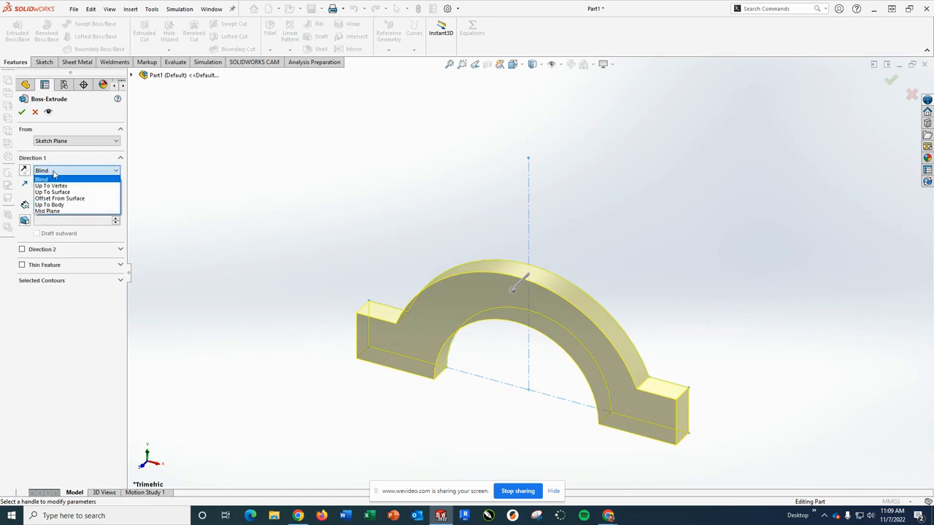
{"action": "left_click", "coordinate": [59, 211]}
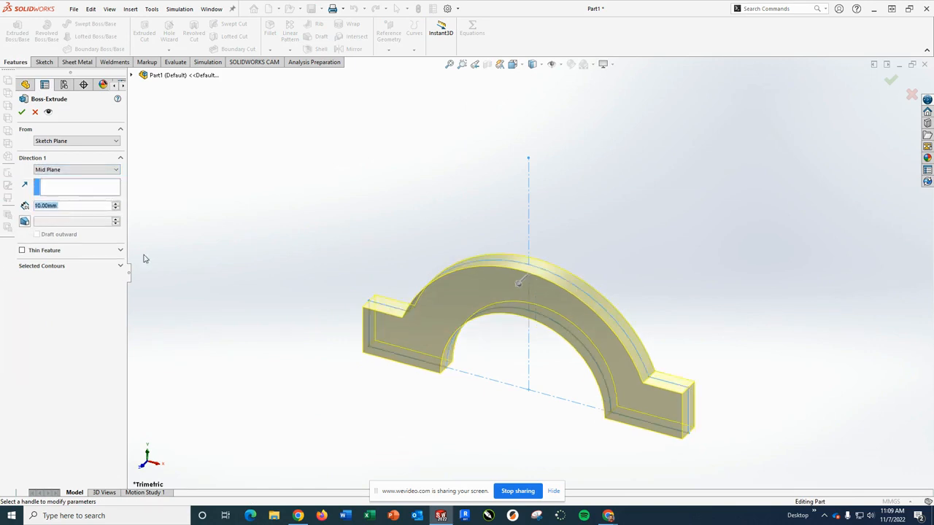
- Check the part's width on the Shaft Cover Step 1 drawing in Chrome, and extrude the profile 54 mm in SOLIDWORKS
{"action": "left_click", "coordinate": [607, 516]}
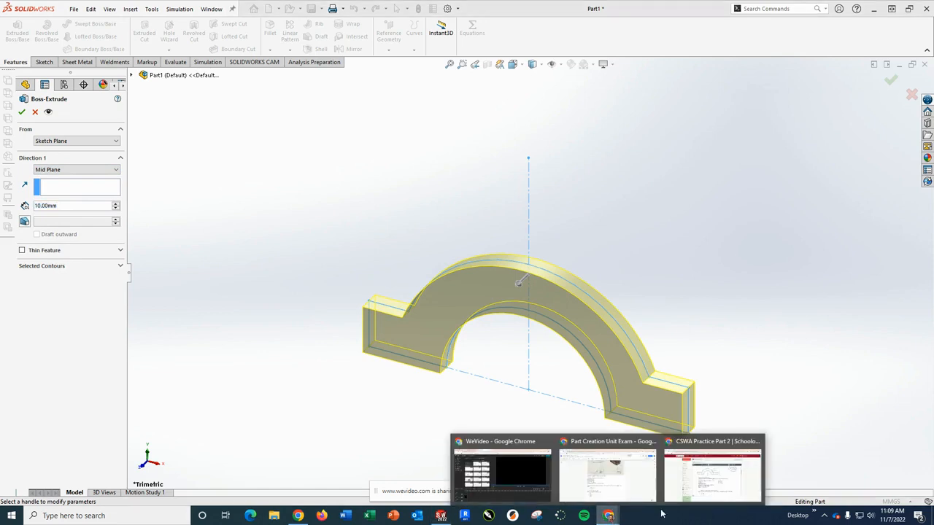
{"action": "left_click", "coordinate": [715, 482]}
{"action": "scroll", "coordinate": [596, 354], "scroll_direction": "up", "scroll_amount": 3}
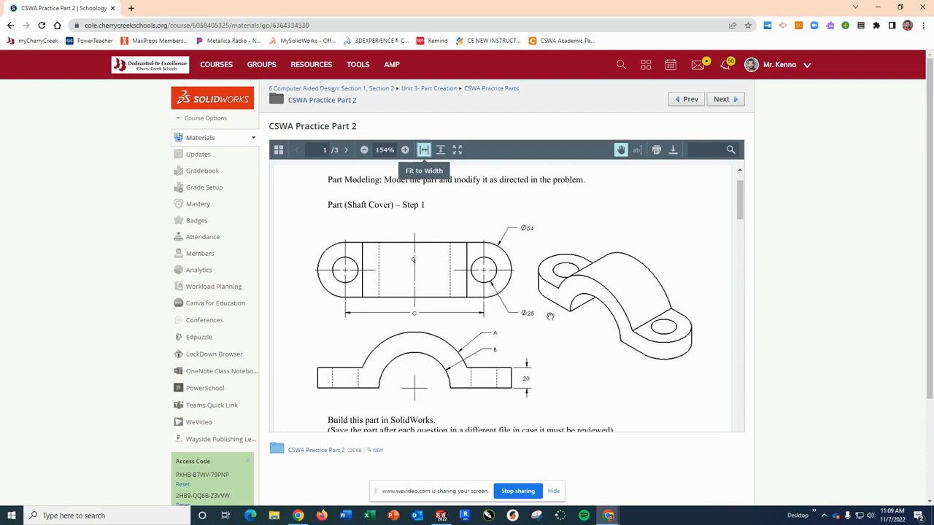
{"action": "mouse_move", "coordinate": [612, 517]}
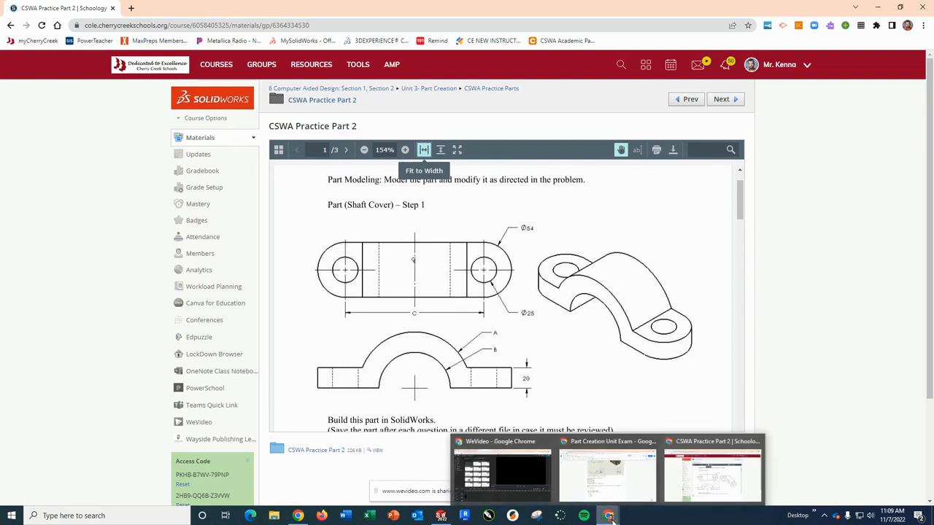
{"action": "left_click", "coordinate": [441, 516]}
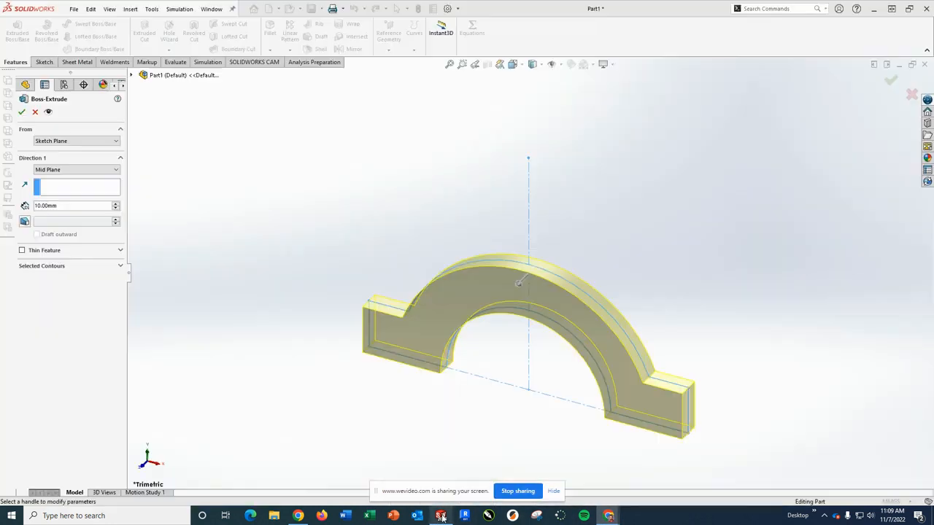
{"action": "double_click", "coordinate": [57, 206]}
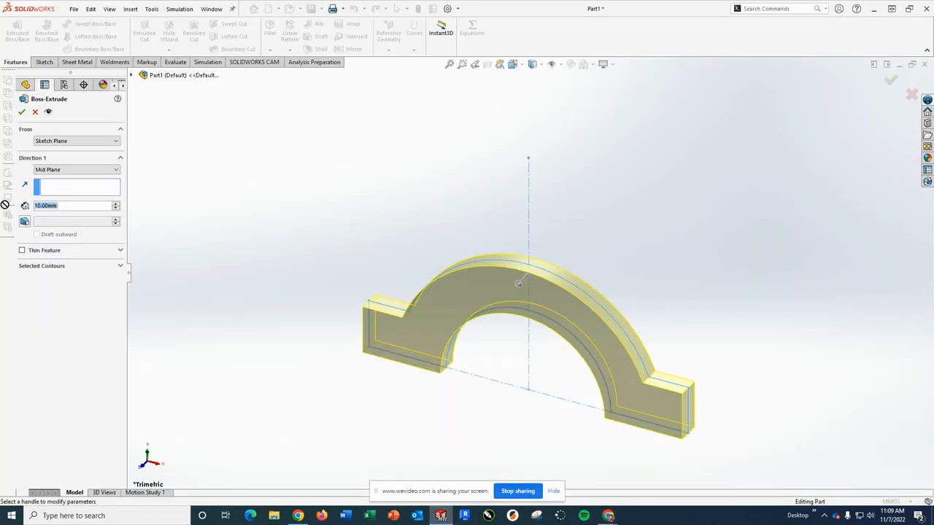
{"action": "type", "text": "54"}
{"action": "key", "text": "Return"}
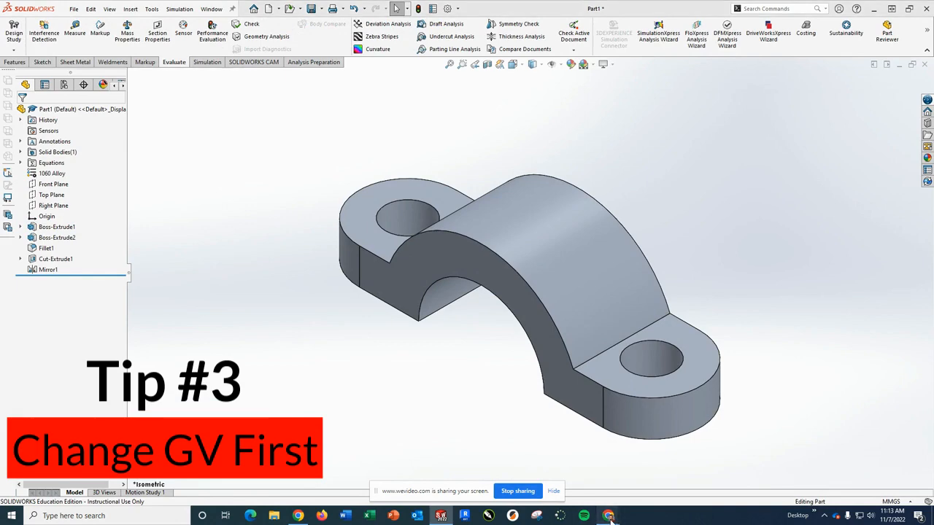
- Examine the Shaft Cover Step 2 drawing and its changed A, B and C parameters in Chrome, and return to SOLIDWORKS
{"action": "mouse_move", "coordinate": [610, 516]}
{"action": "left_click", "coordinate": [716, 467]}
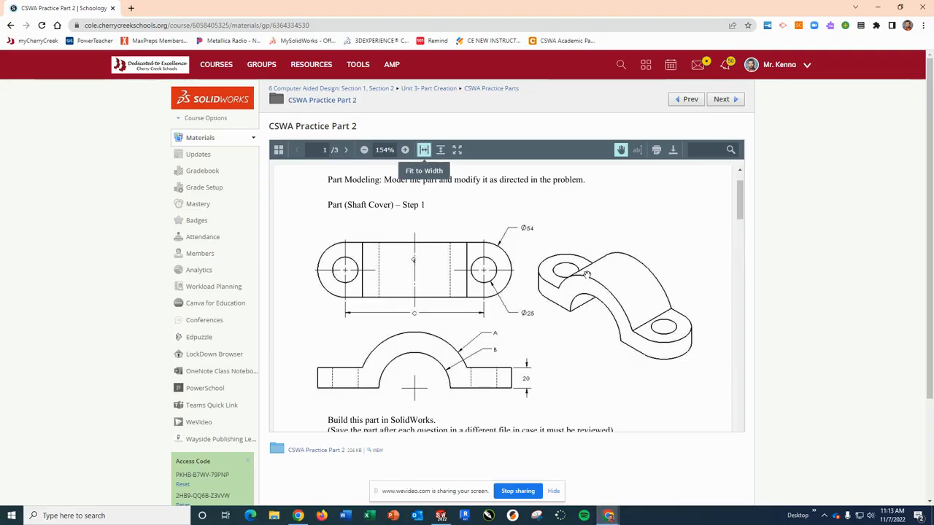
{"action": "scroll", "coordinate": [586, 274], "scroll_direction": "down", "scroll_amount": 10}
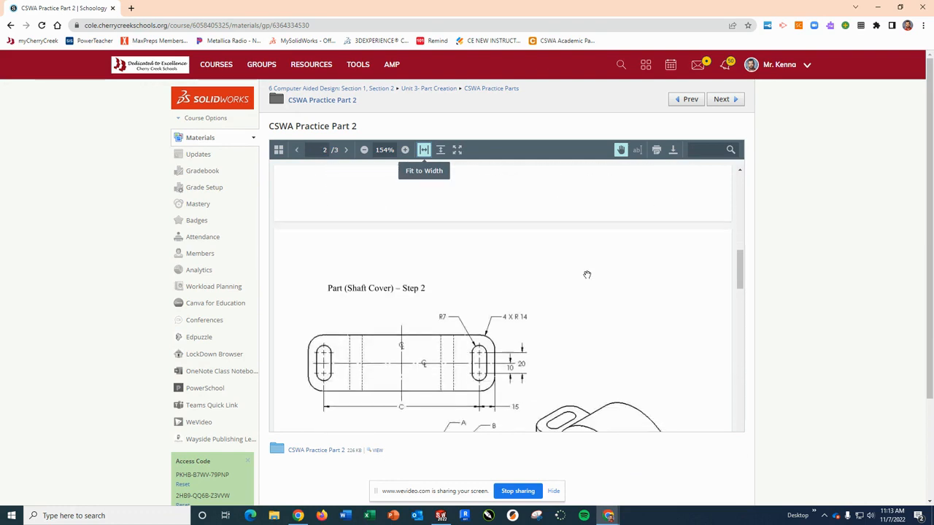
{"action": "scroll", "coordinate": [587, 274], "scroll_direction": "down", "scroll_amount": 5}
{"action": "scroll", "coordinate": [587, 272], "scroll_direction": "down", "scroll_amount": 1}
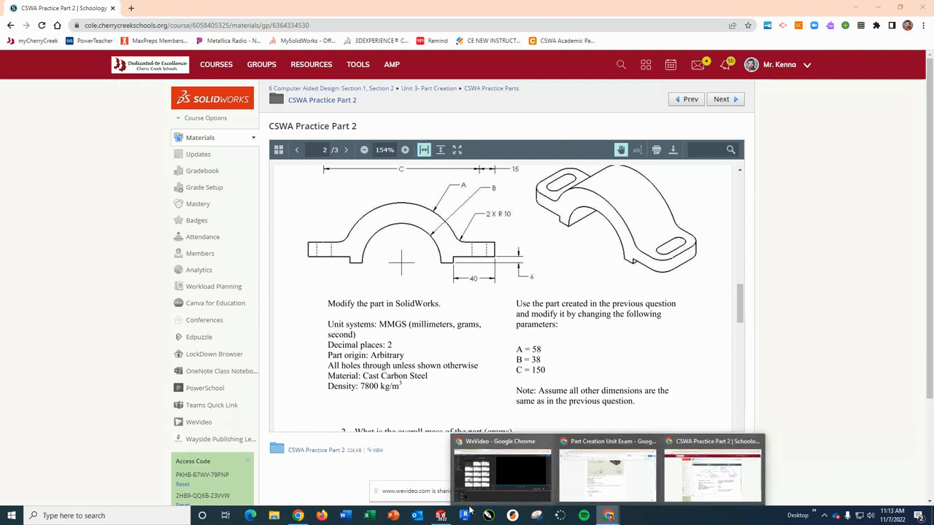
{"action": "left_click", "coordinate": [441, 515]}
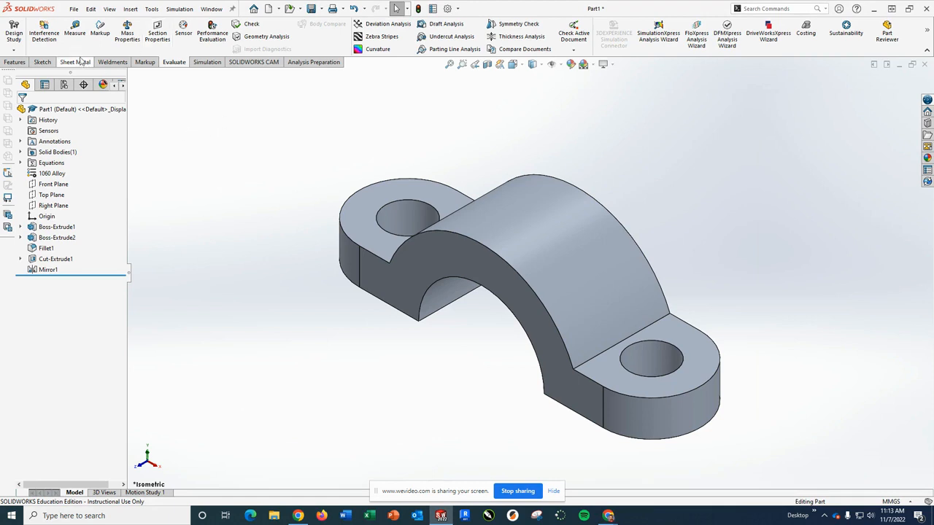
- Open the equations manager, recheck the Step 2 parameters in the Chrome document, and set global variable A to 56
{"action": "left_click", "coordinate": [20, 163]}
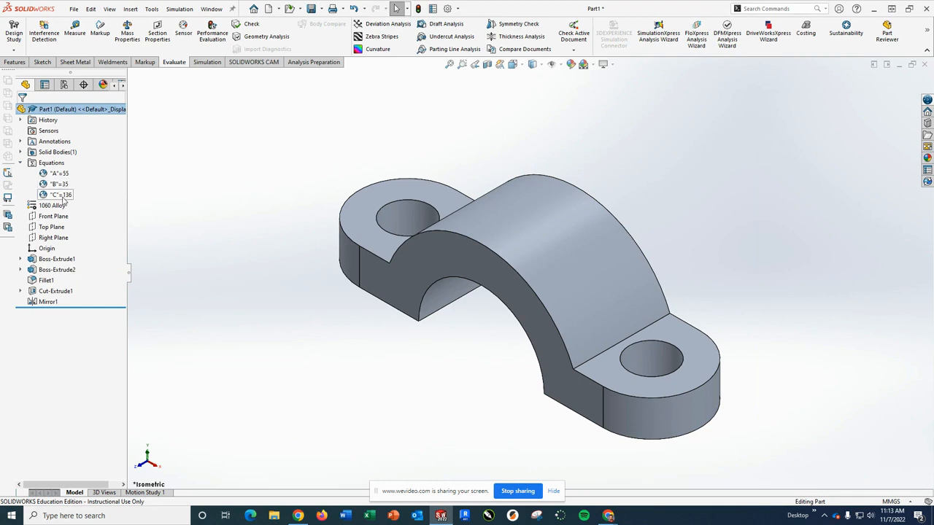
{"action": "right_click", "coordinate": [47, 164]}
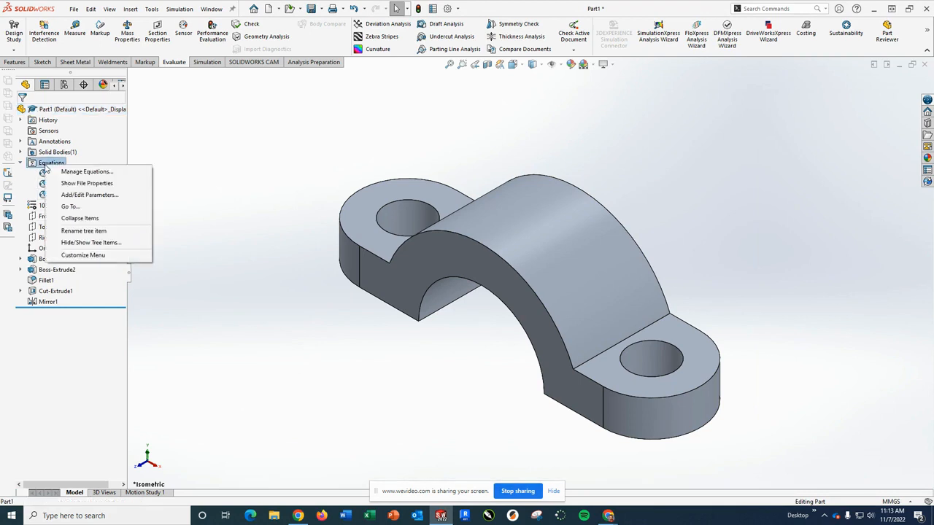
{"action": "left_click", "coordinate": [78, 172]}
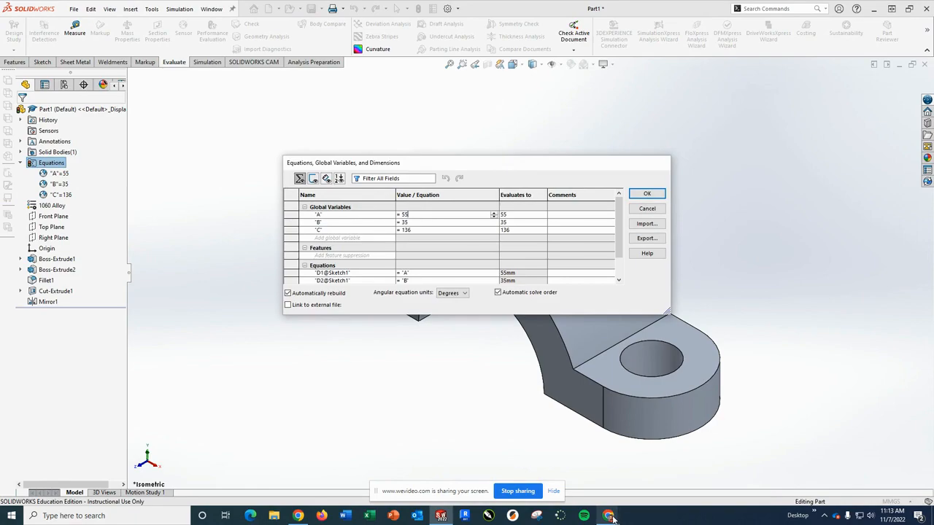
{"action": "left_click", "coordinate": [611, 516]}
{"action": "left_click", "coordinate": [698, 483]}
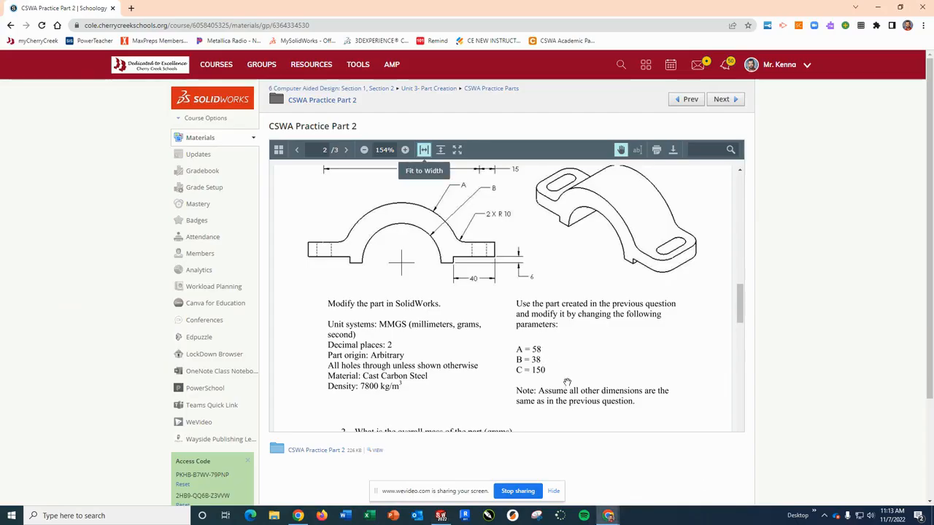
{"action": "mouse_move", "coordinate": [613, 516]}
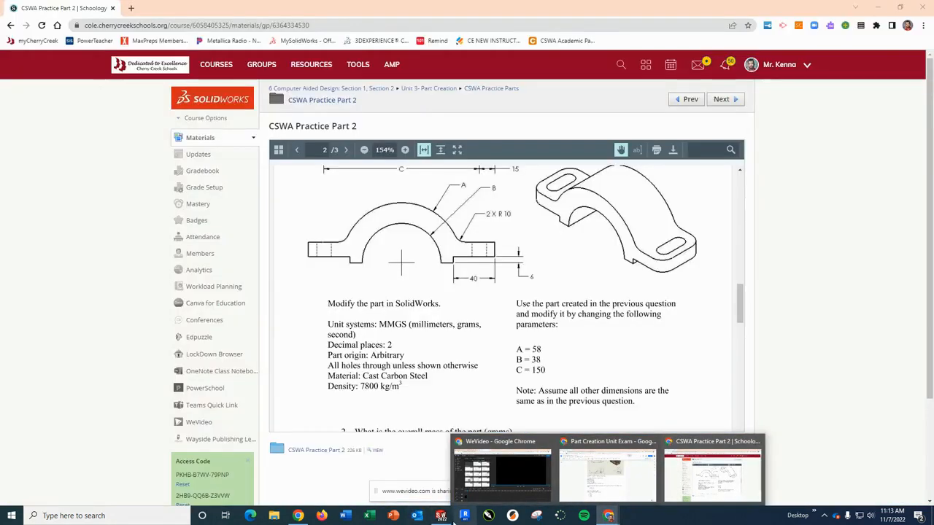
{"action": "left_click", "coordinate": [441, 516]}
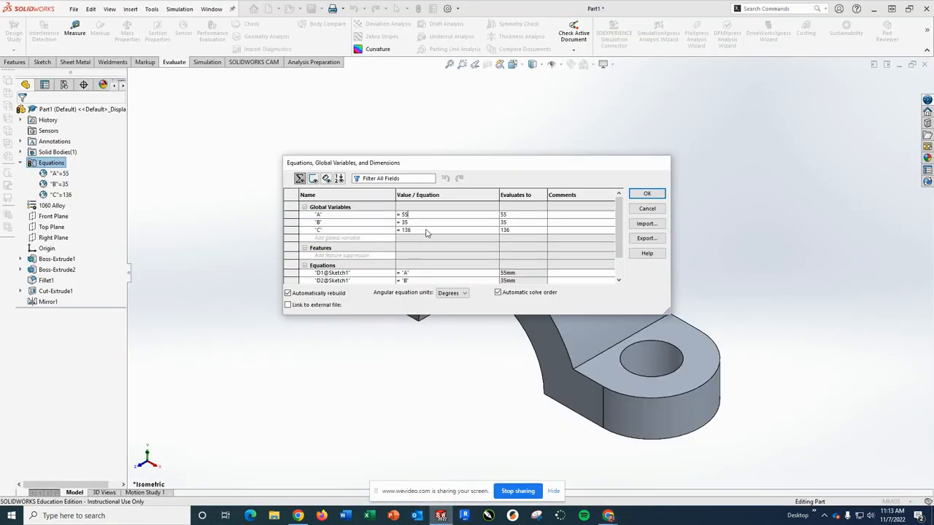
{"action": "key", "text": "BackSpace"}
{"action": "type", "text": "6"}
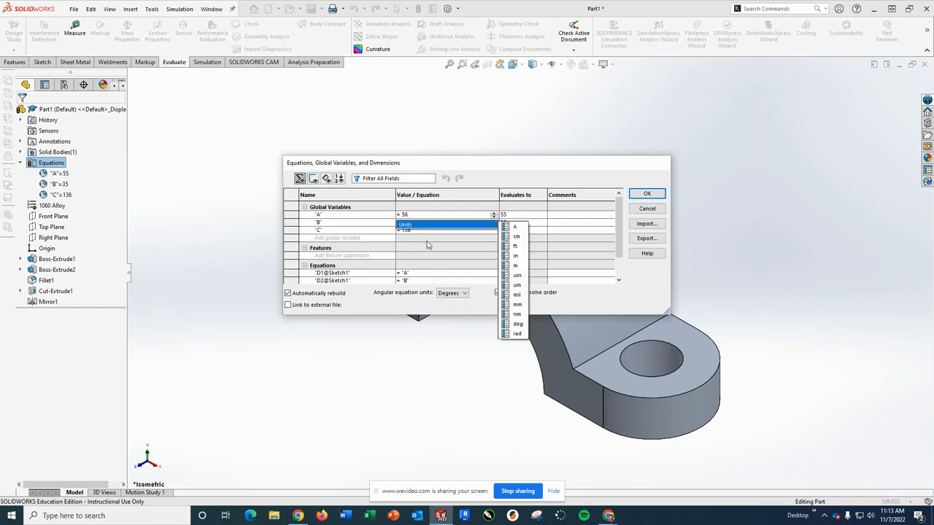
{"action": "left_click", "coordinate": [568, 223]}
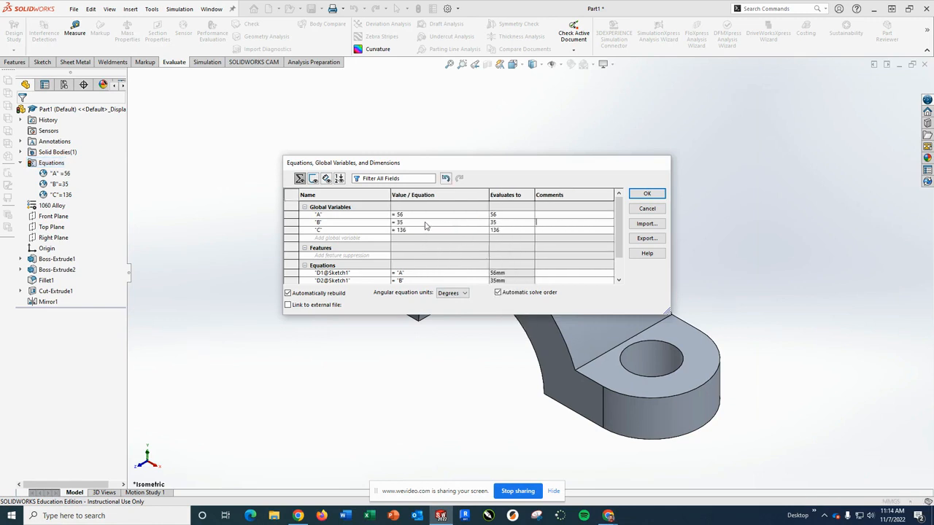
- Set global variable B to 38 and C to 150, and accept the changed equations
{"action": "left_click", "coordinate": [425, 222]}
{"action": "key", "text": "BackSpace"}
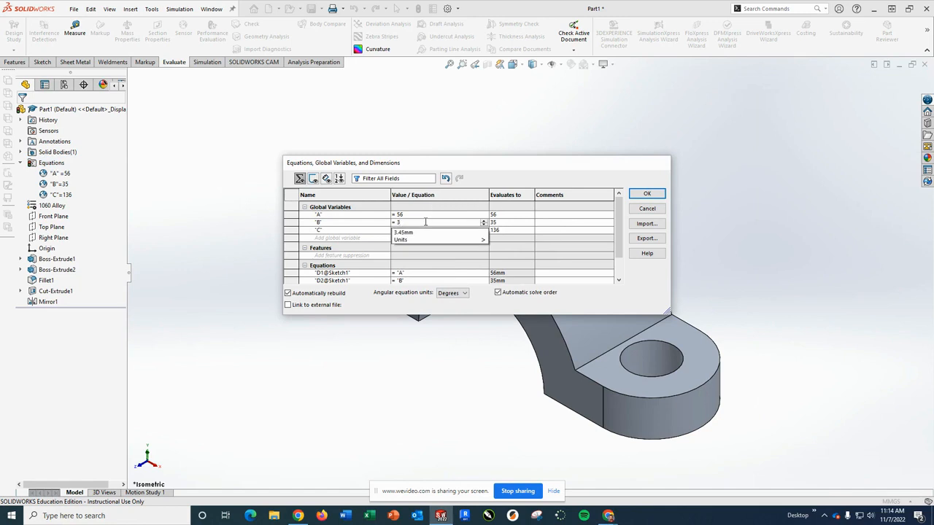
{"action": "type", "text": "8"}
{"action": "key", "text": "Tab"}
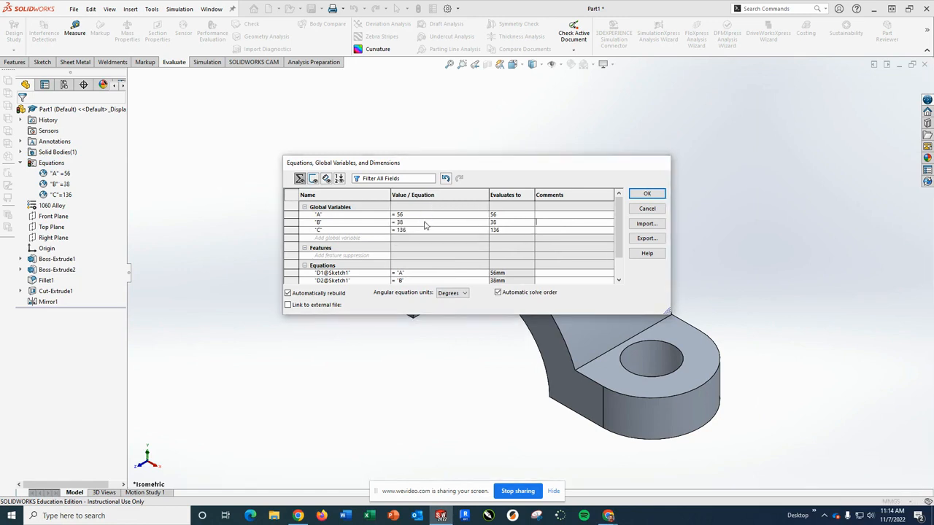
{"action": "left_click", "coordinate": [423, 229]}
{"action": "key", "text": "BackSpace"}
{"action": "key", "text": "BackSpace"}
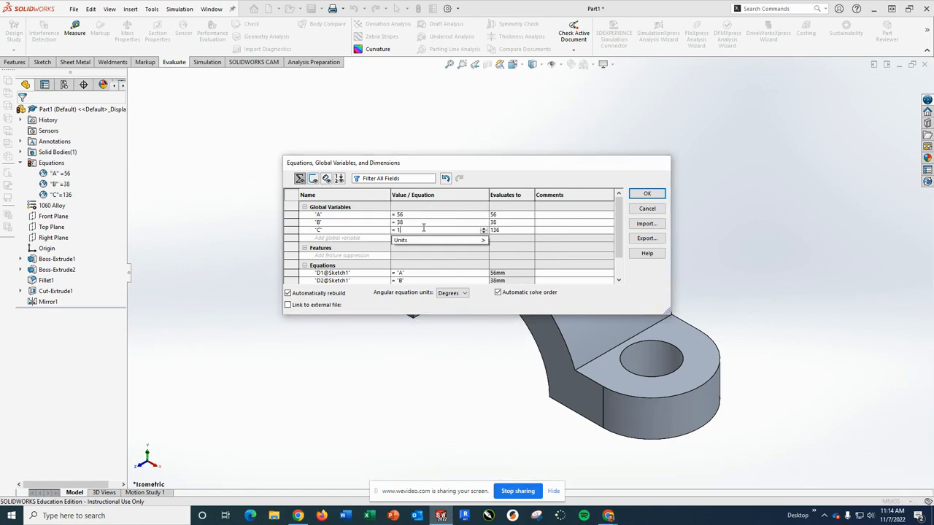
{"action": "type", "text": "50"}
{"action": "key", "text": "Return"}
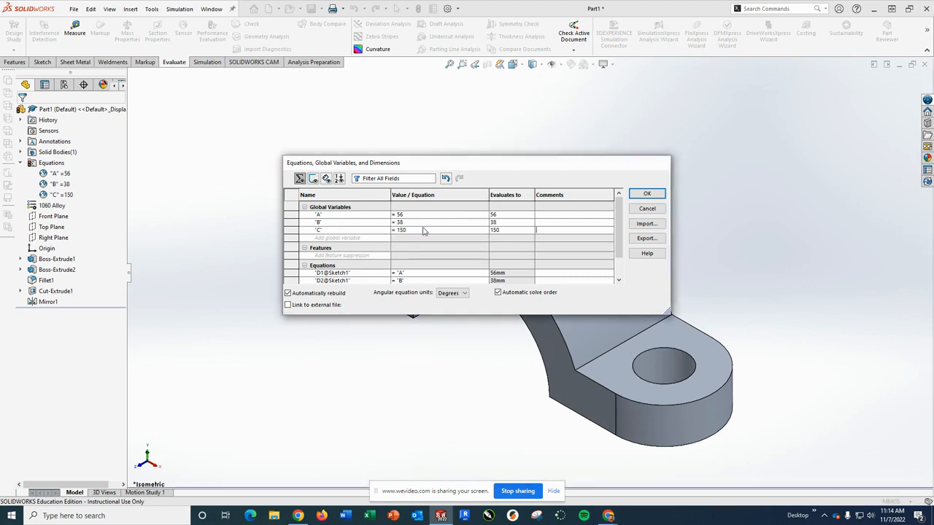
{"action": "left_click", "coordinate": [651, 193]}
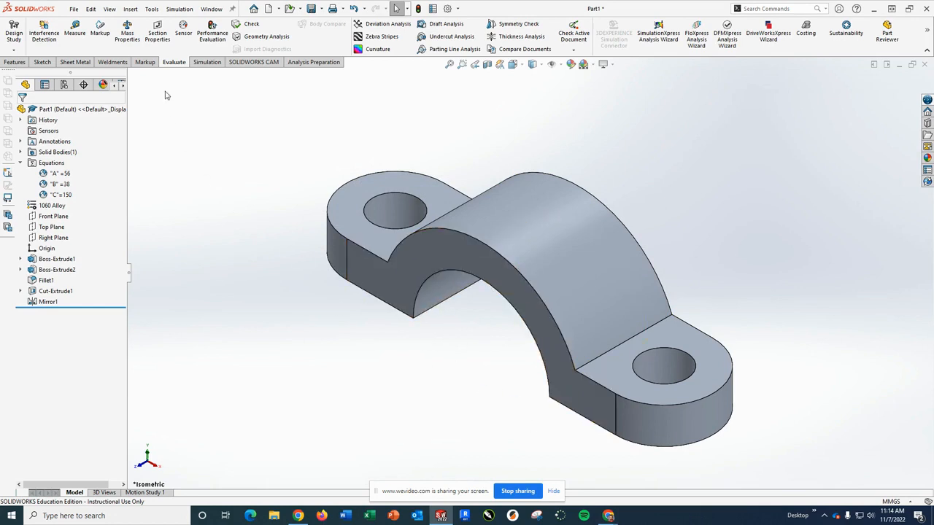
- Evaluate the modified part's mass properties, and return to SOLIDWORKS after viewing the arch slot drawing in Chrome
{"action": "left_click", "coordinate": [138, 44]}
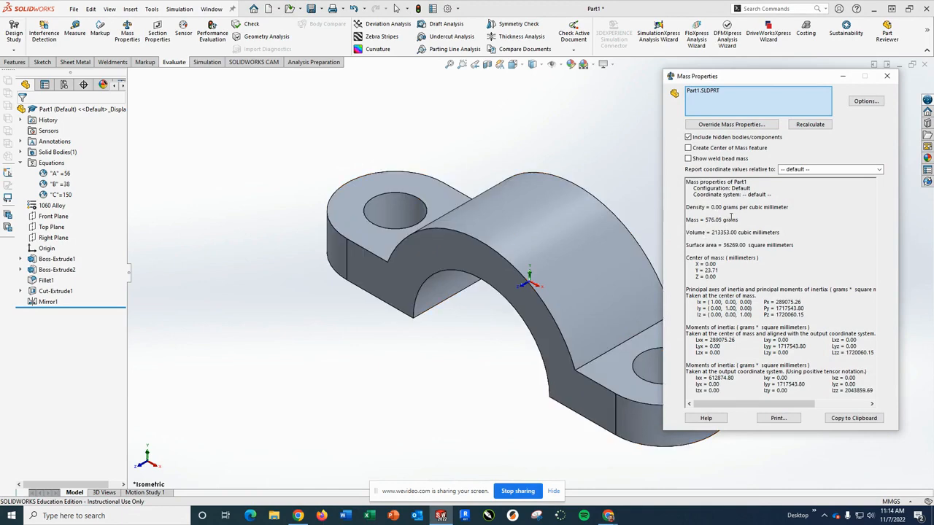
{"action": "left_click", "coordinate": [887, 76]}
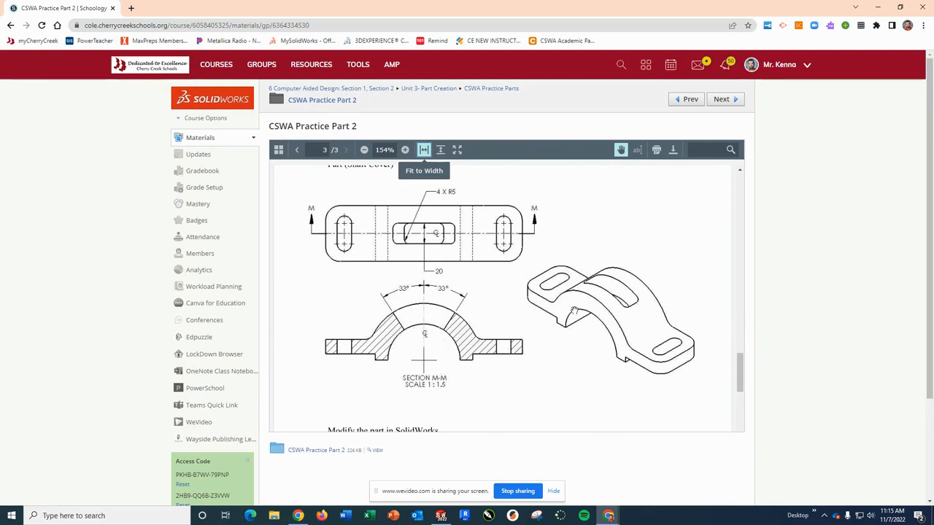
{"action": "left_click", "coordinate": [441, 516]}
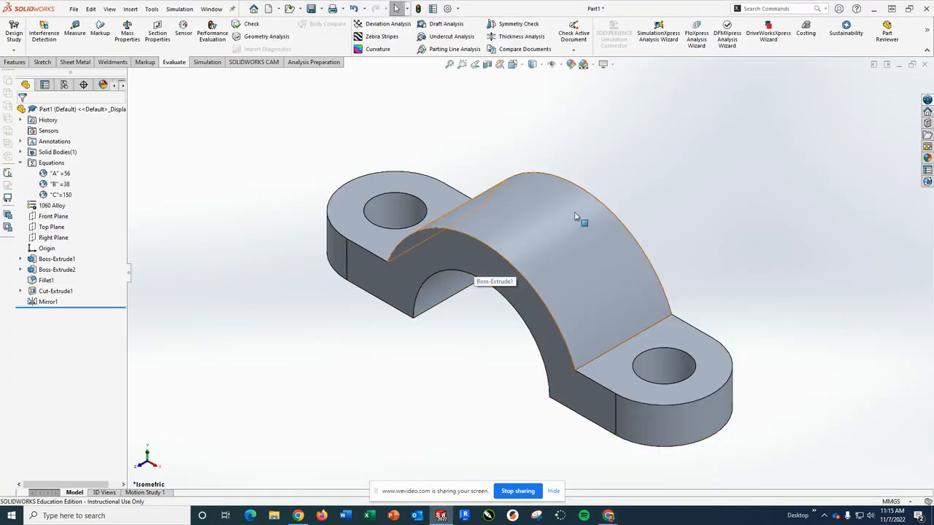
- Open a sketch on the Front Plane for the arch's 33° slot profile, and exit the completed sketch
{"action": "left_click", "coordinate": [56, 218]}
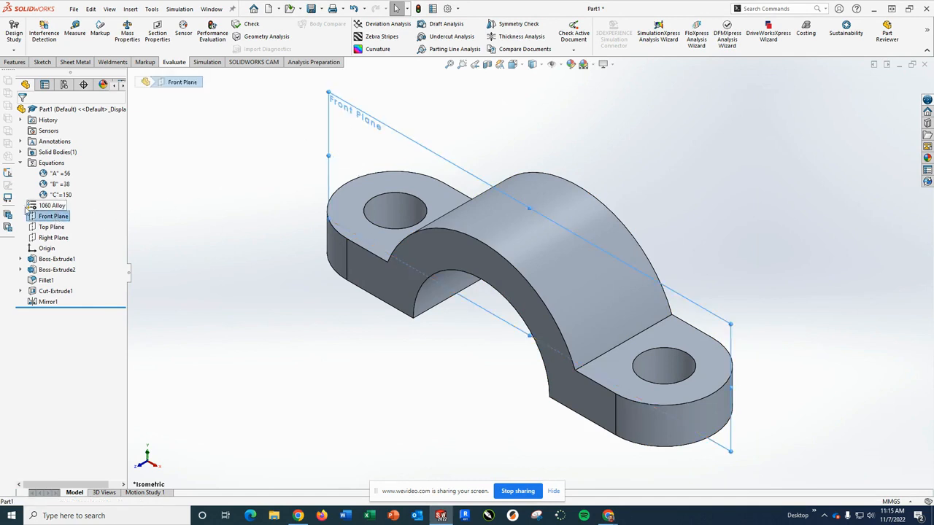
{"action": "right_click", "coordinate": [50, 219]}
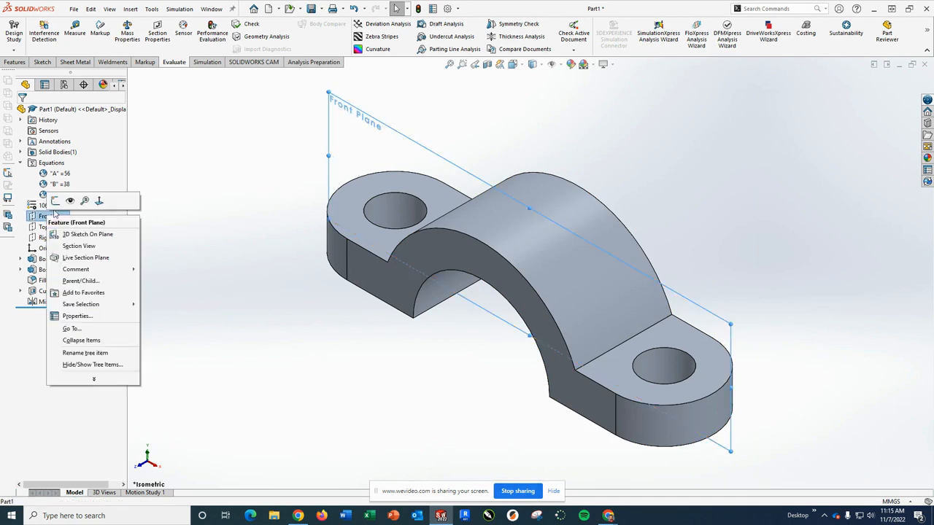
{"action": "left_click", "coordinate": [55, 202]}
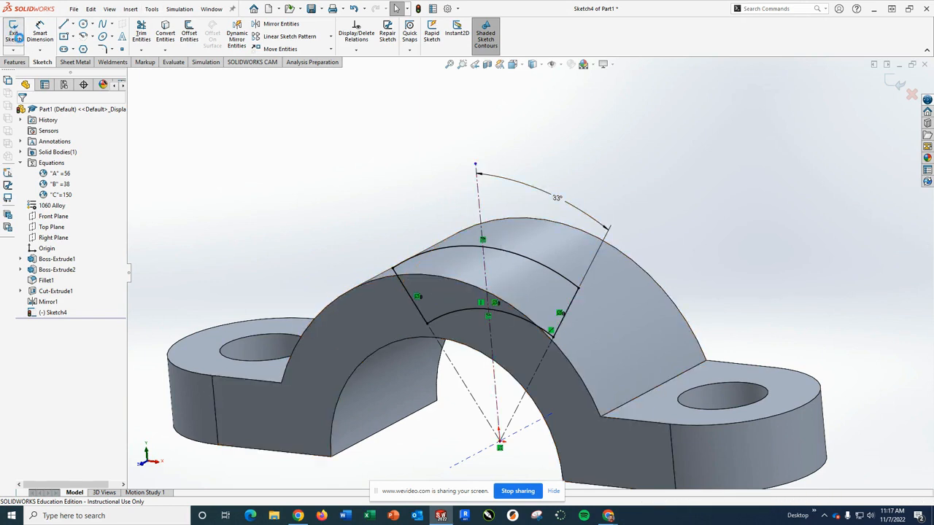
{"action": "left_click", "coordinate": [16, 36]}
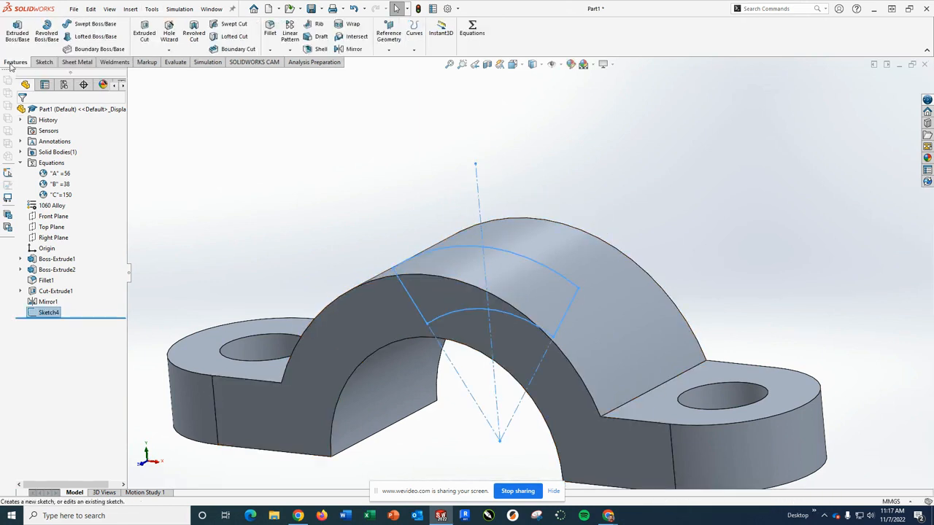
- Cut the arch slot sketch through the part with a Mid Plane Extruded Cut 20 mm deep
{"action": "left_click", "coordinate": [139, 45]}
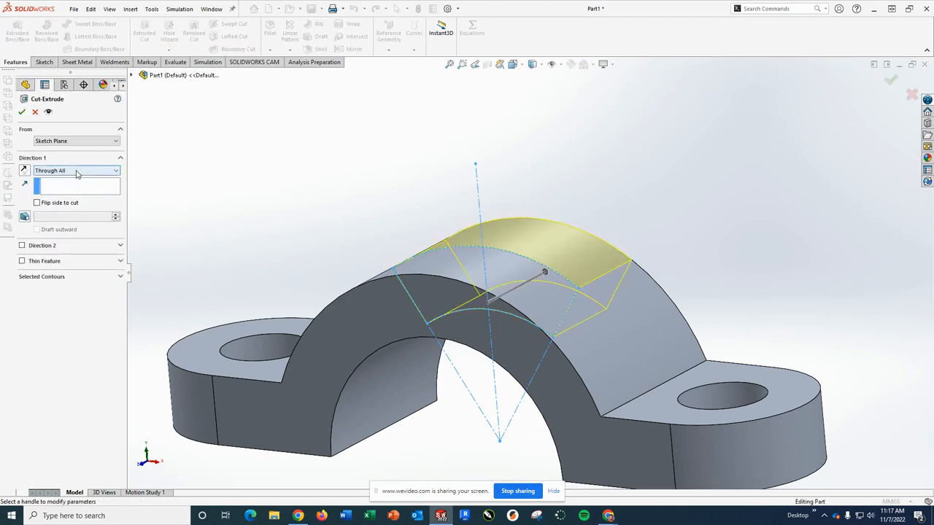
{"action": "left_click", "coordinate": [67, 172]}
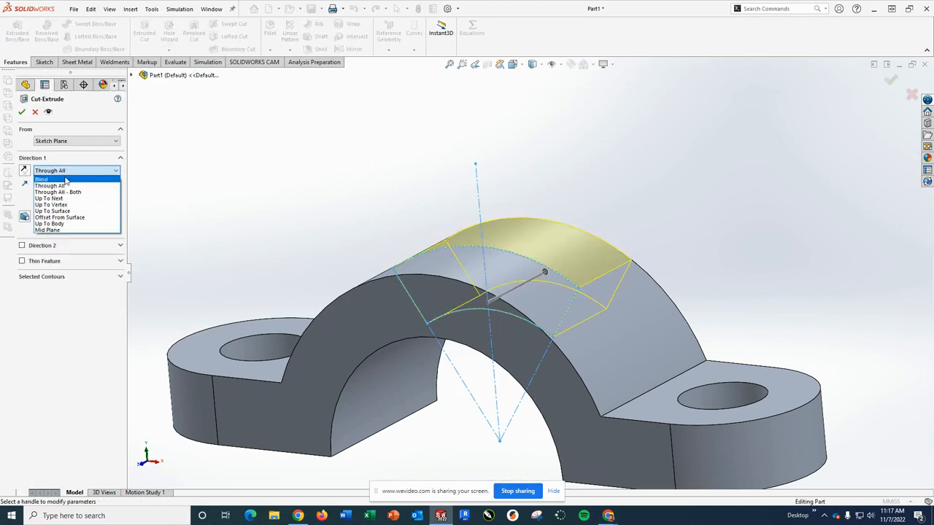
{"action": "left_click", "coordinate": [63, 231]}
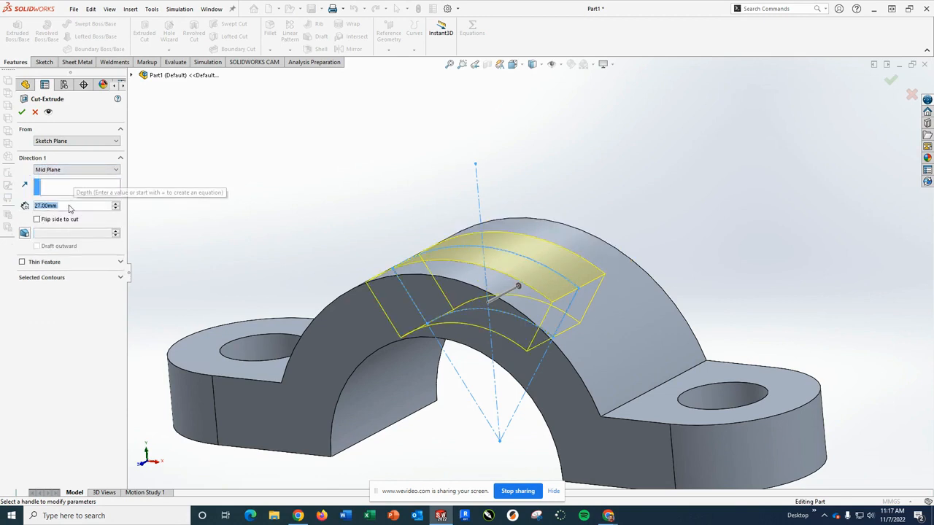
{"action": "type", "text": "20"}
{"action": "key", "text": "Return"}
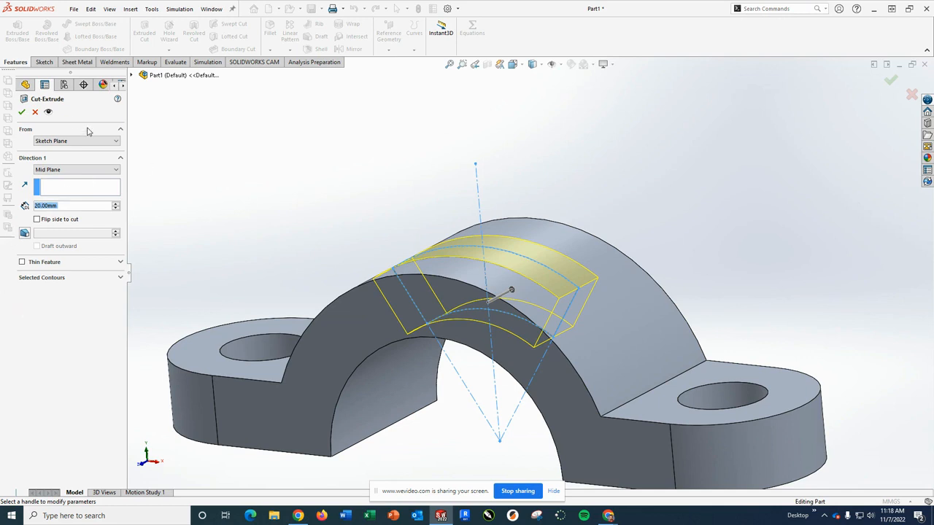
{"action": "left_click", "coordinate": [19, 112]}
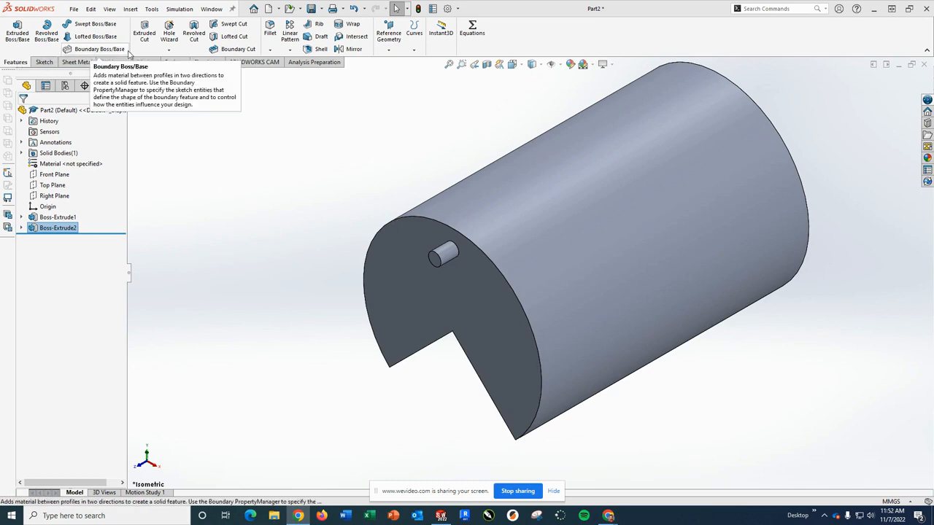
- Start a circular pattern of the small cylindrical boss around the end face's circular edge, with 20° instance spacing
{"action": "left_click", "coordinate": [291, 50]}
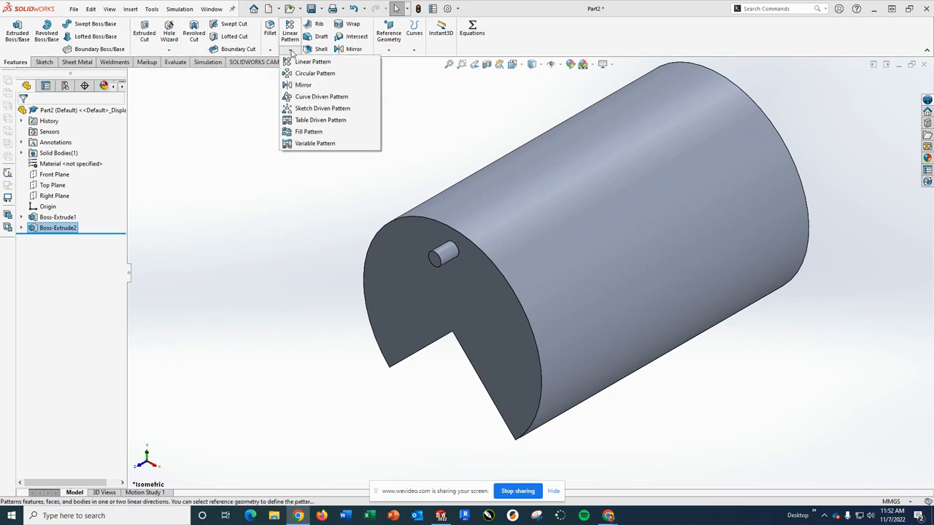
{"action": "left_click", "coordinate": [309, 76]}
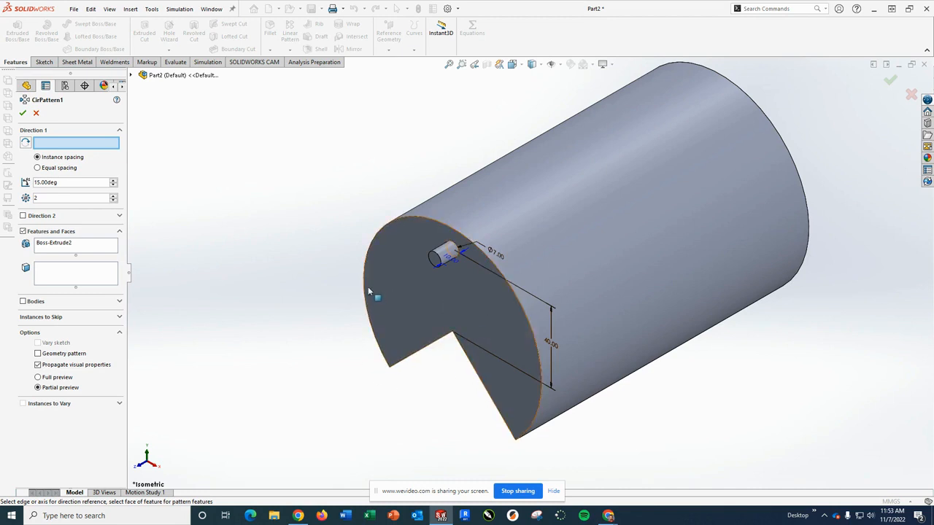
{"action": "left_click", "coordinate": [410, 218]}
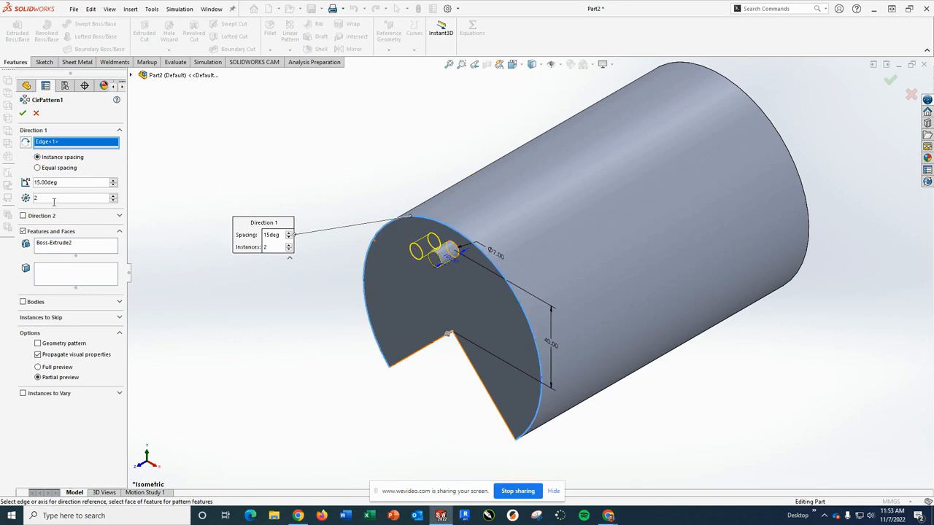
{"action": "left_click", "coordinate": [38, 168]}
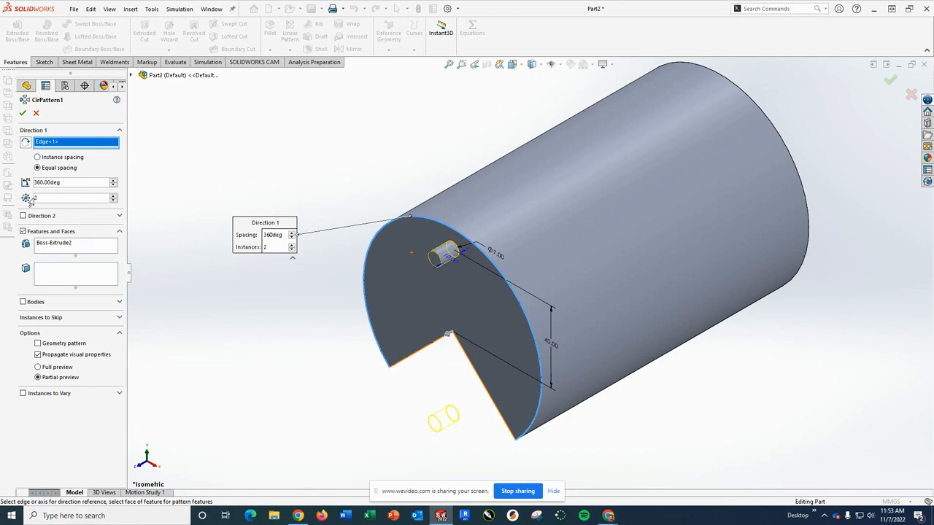
{"action": "left_click", "coordinate": [38, 157]}
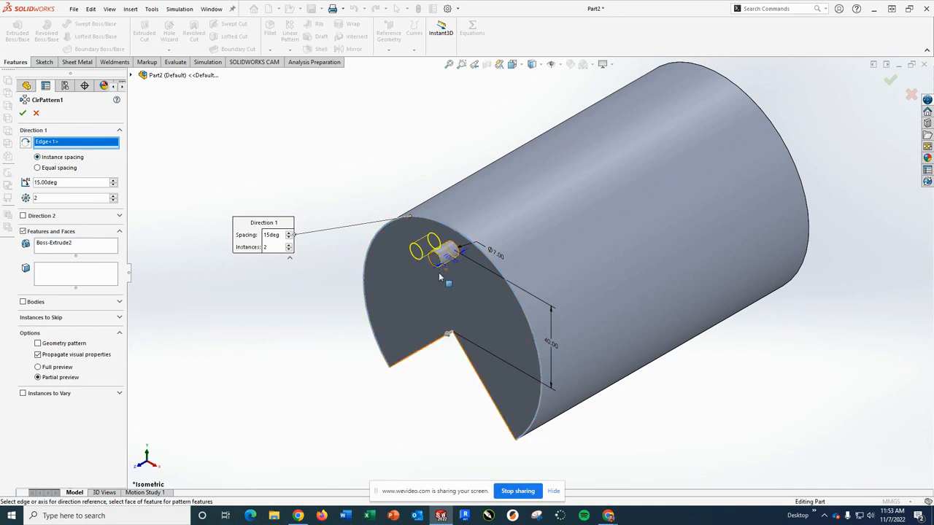
{"action": "double_click", "coordinate": [44, 182]}
{"action": "type", "text": "20"}
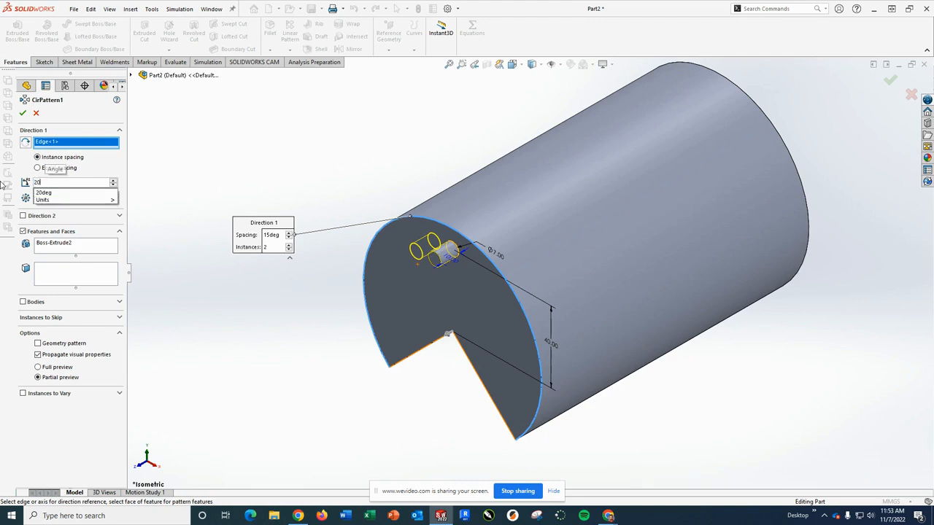
{"action": "key", "text": "Return"}
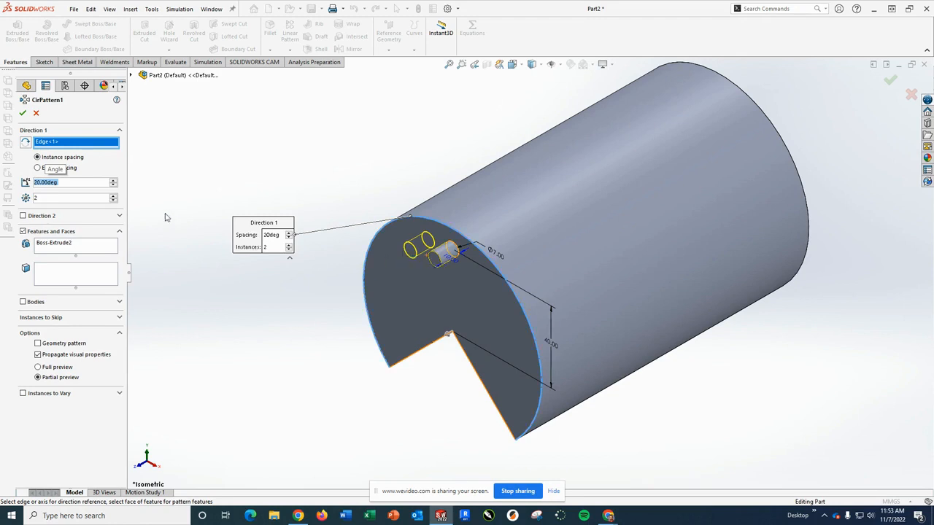
- Preview 8 pattern instances near the notch edge, and set the Direction 1 instance count to 7
{"action": "left_click", "coordinate": [115, 199]}
{"action": "left_click", "coordinate": [115, 198]}
{"action": "left_click", "coordinate": [114, 198]}
{"action": "left_click", "coordinate": [114, 198]}
{"action": "left_click", "coordinate": [115, 198]}
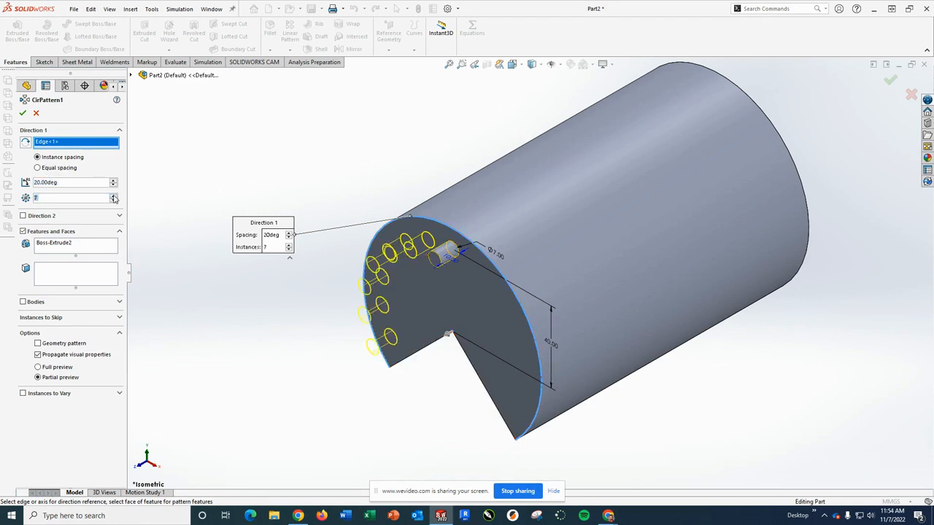
{"action": "left_click", "coordinate": [115, 199]}
{"action": "scroll", "coordinate": [418, 376], "scroll_direction": "down", "scroll_amount": 3}
{"action": "scroll", "coordinate": [418, 376], "scroll_direction": "down", "scroll_amount": 2}
{"action": "scroll", "coordinate": [394, 300], "scroll_direction": "down", "scroll_amount": 3}
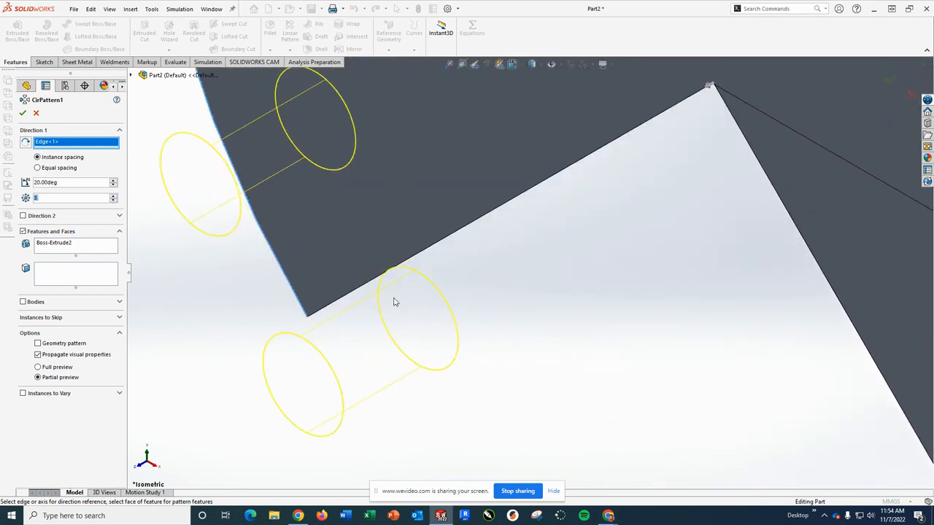
{"action": "scroll", "coordinate": [409, 299], "scroll_direction": "up", "scroll_amount": 5}
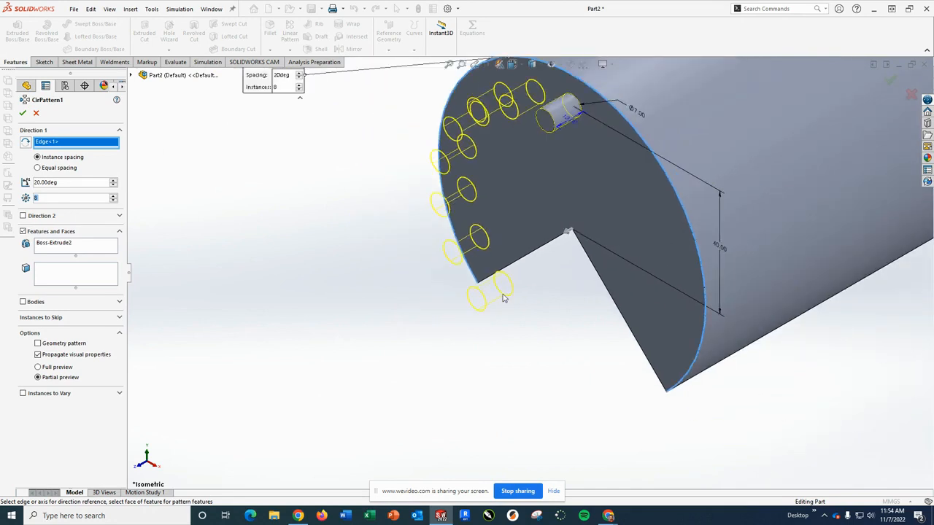
{"action": "left_click", "coordinate": [113, 202]}
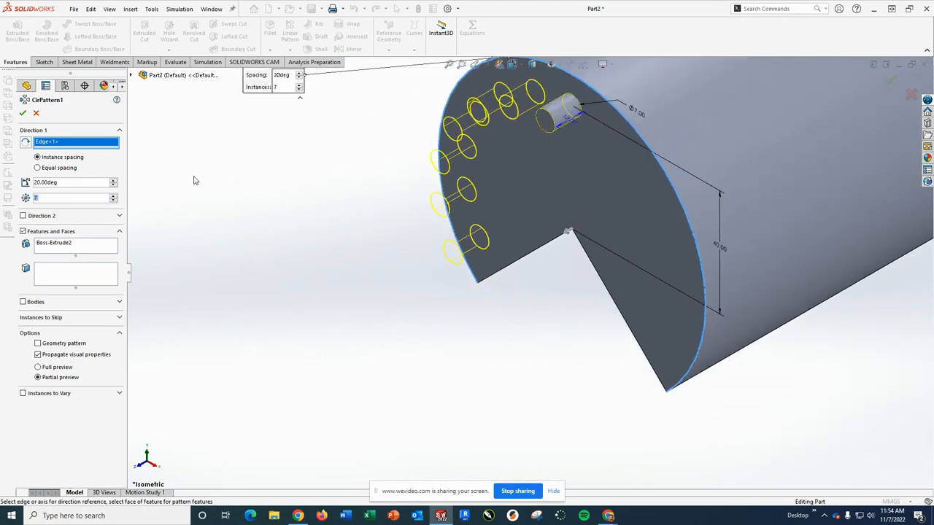
{"action": "scroll", "coordinate": [229, 188], "scroll_direction": "up", "scroll_amount": 3}
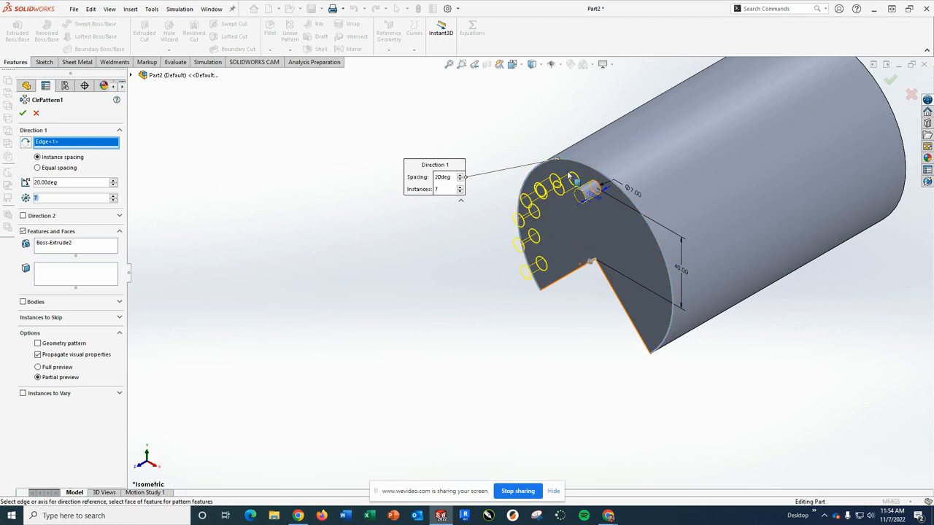
- Enable Direction 2 of the circular pattern and make it symmetric to Direction 1
{"action": "left_click", "coordinate": [23, 216]}
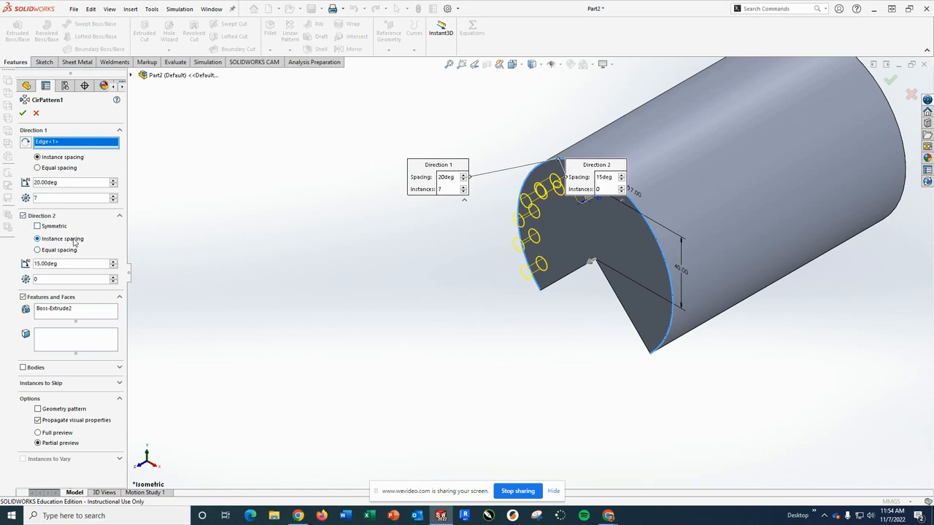
{"action": "left_click", "coordinate": [38, 226]}
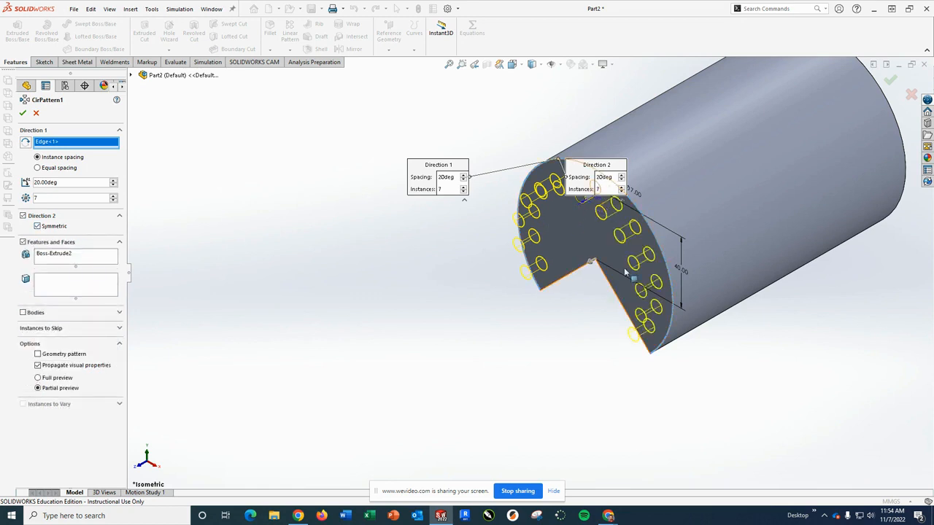
{"action": "scroll", "coordinate": [639, 351], "scroll_direction": "down", "scroll_amount": 2}
{"action": "scroll", "coordinate": [640, 351], "scroll_direction": "up", "scroll_amount": 2}
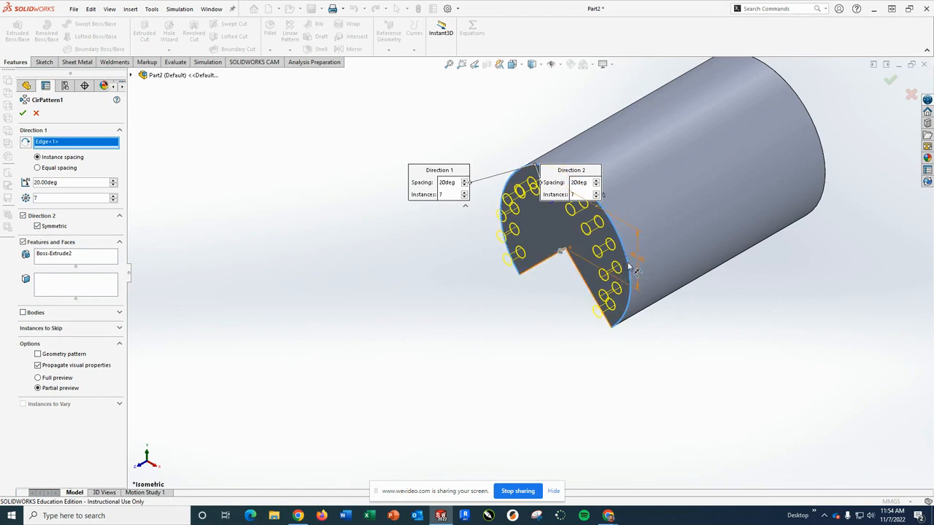
- Try a non-symmetric Direction 2 with its instance count reduced to 3, and restore the symmetric option
{"action": "left_click", "coordinate": [37, 226]}
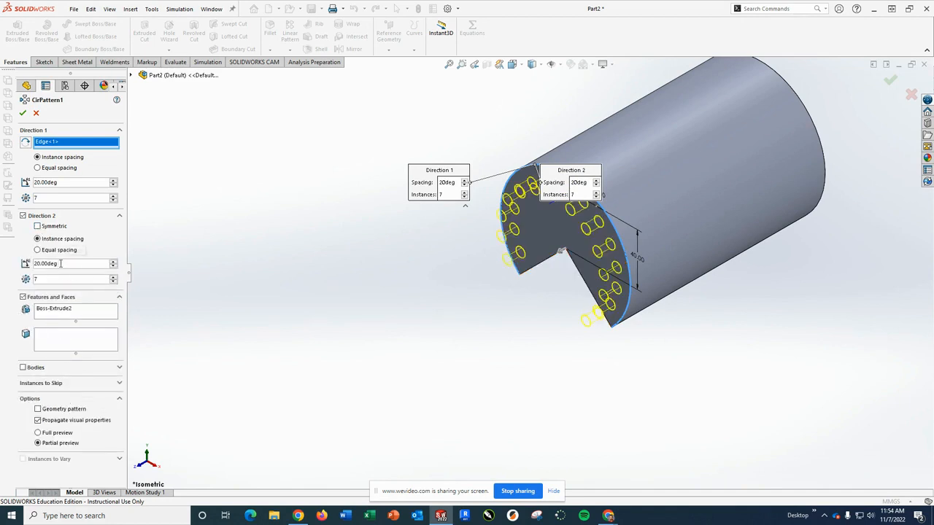
{"action": "left_click", "coordinate": [113, 282]}
{"action": "left_click", "coordinate": [113, 282]}
{"action": "left_click", "coordinate": [113, 282]}
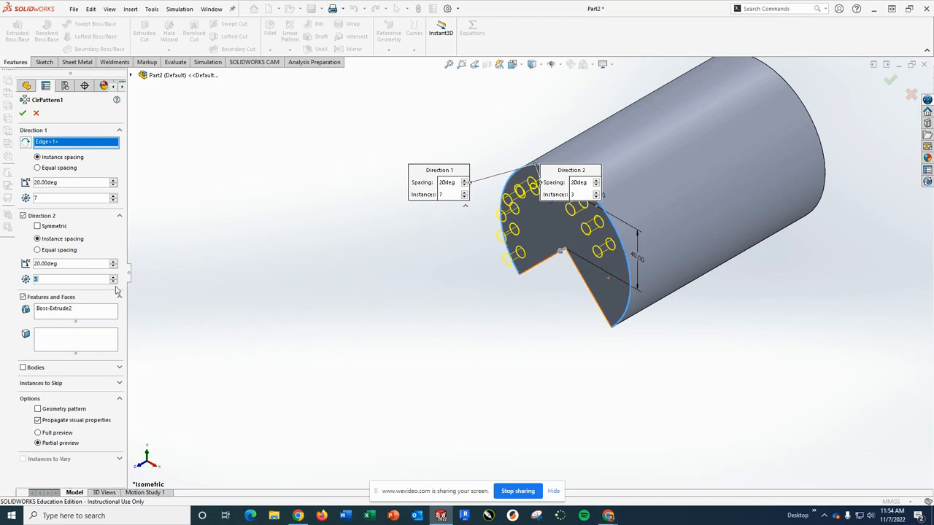
{"action": "left_click", "coordinate": [113, 278]}
{"action": "left_click", "coordinate": [37, 226]}
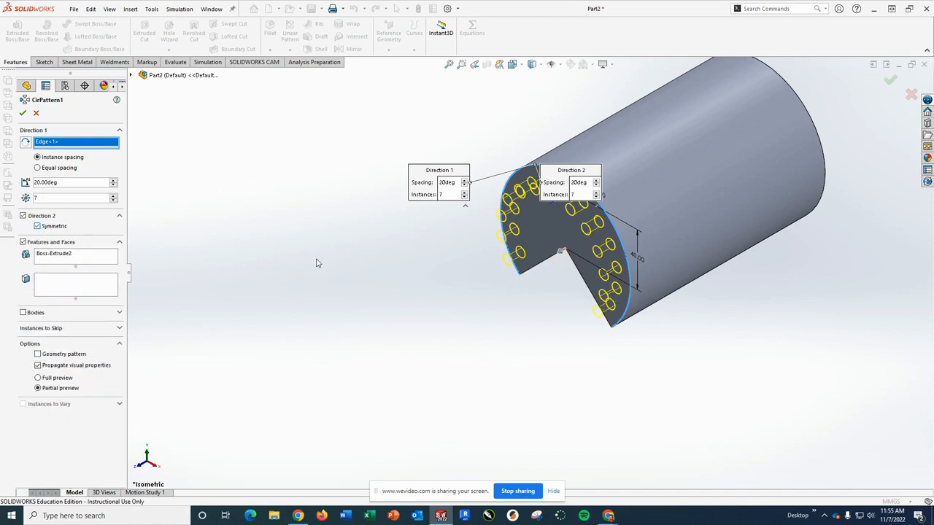
- Accept the circular pattern and inspect the patterned bosses in the front and isometric views
{"action": "left_click", "coordinate": [23, 113]}
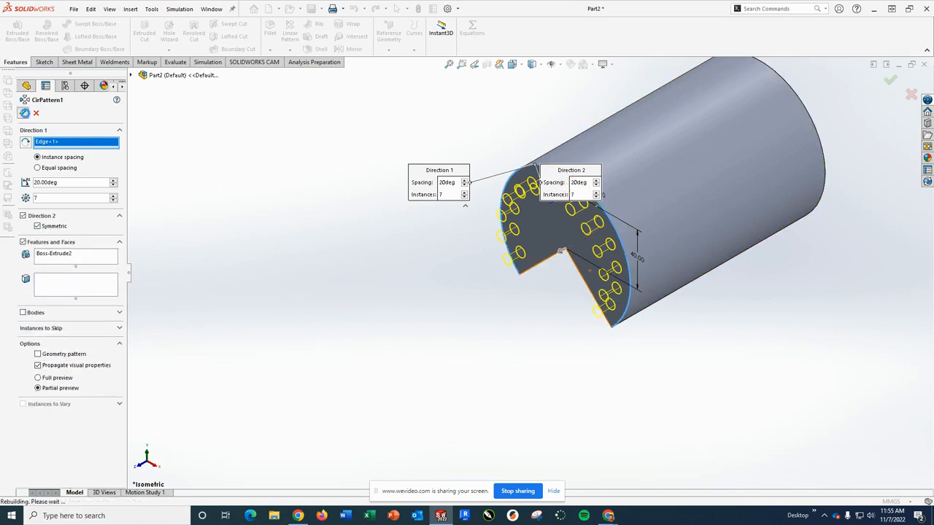
{"action": "scroll", "coordinate": [575, 202], "scroll_direction": "down", "scroll_amount": 2}
{"action": "scroll", "coordinate": [538, 262], "scroll_direction": "up", "scroll_amount": 2}
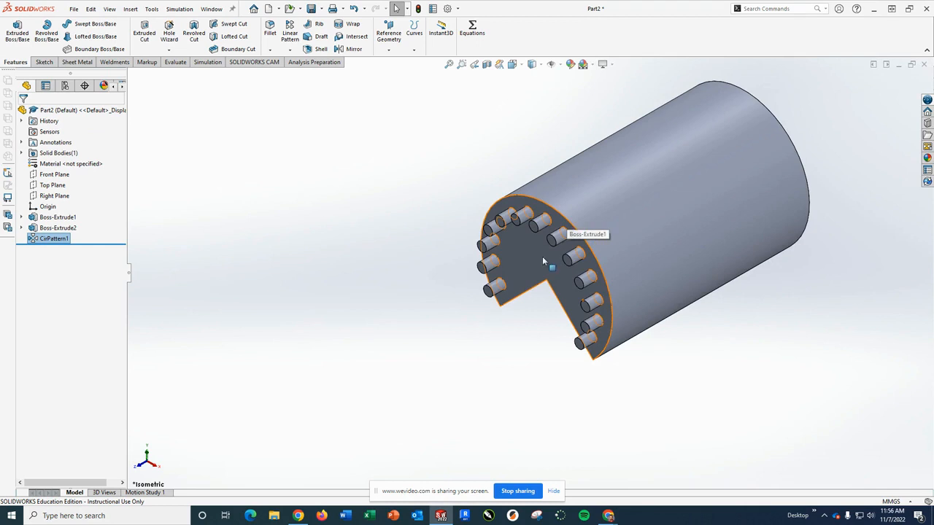
{"action": "key", "text": "ctrl+1"}
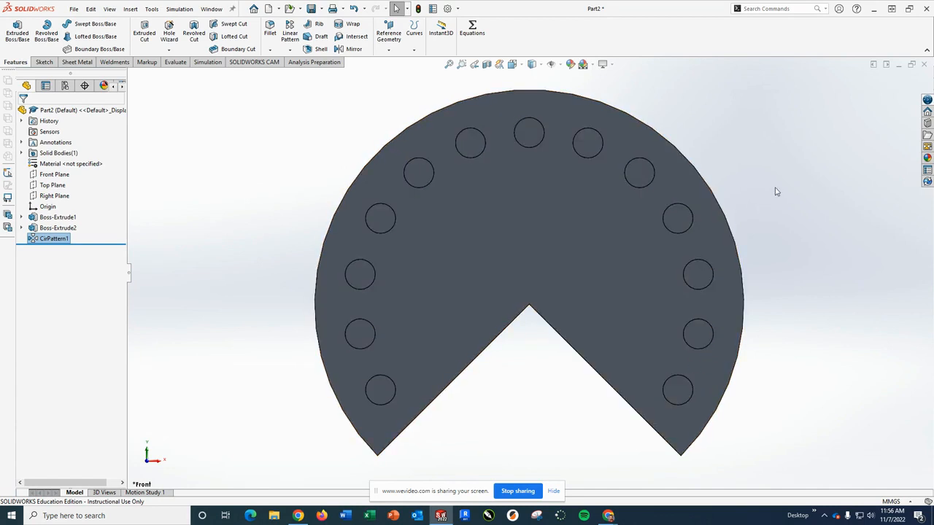
{"action": "scroll", "coordinate": [773, 189], "scroll_direction": "down", "scroll_amount": 1}
{"action": "scroll", "coordinate": [771, 190], "scroll_direction": "up", "scroll_amount": 2}
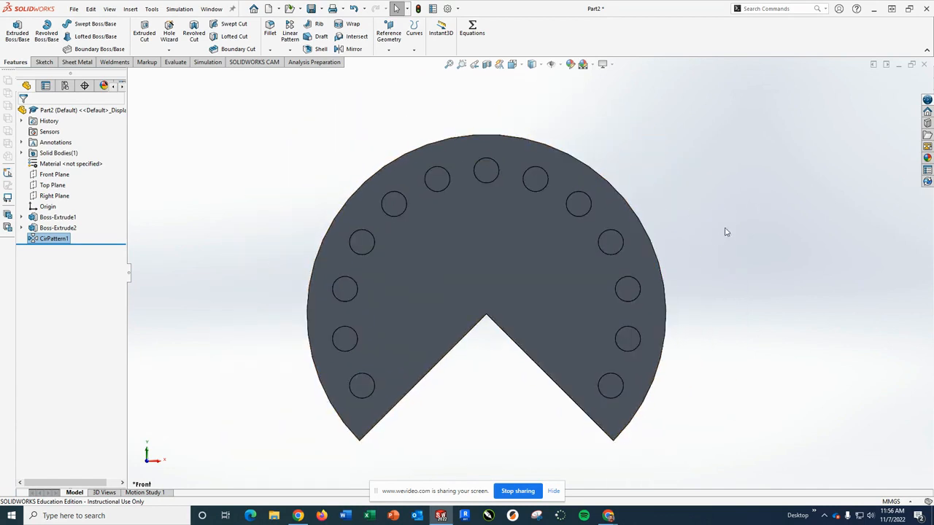
{"action": "key", "text": "ctrl+7"}
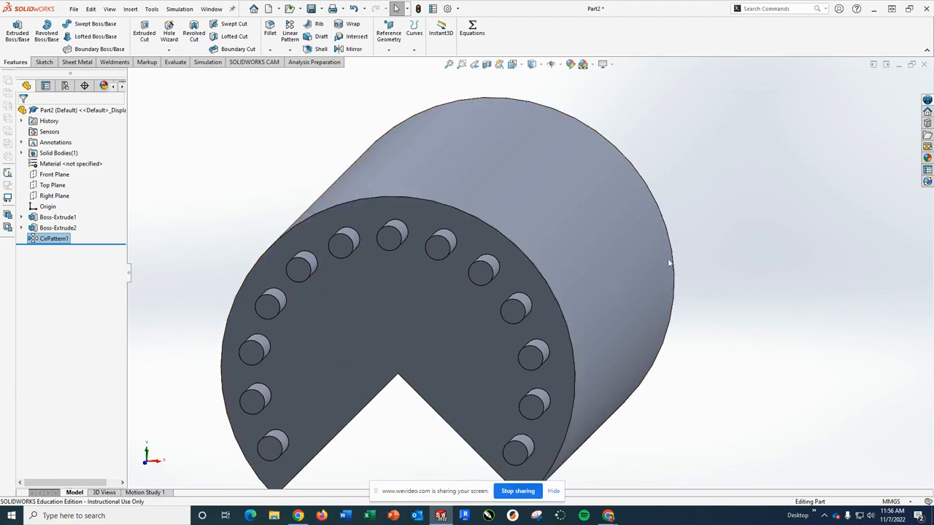